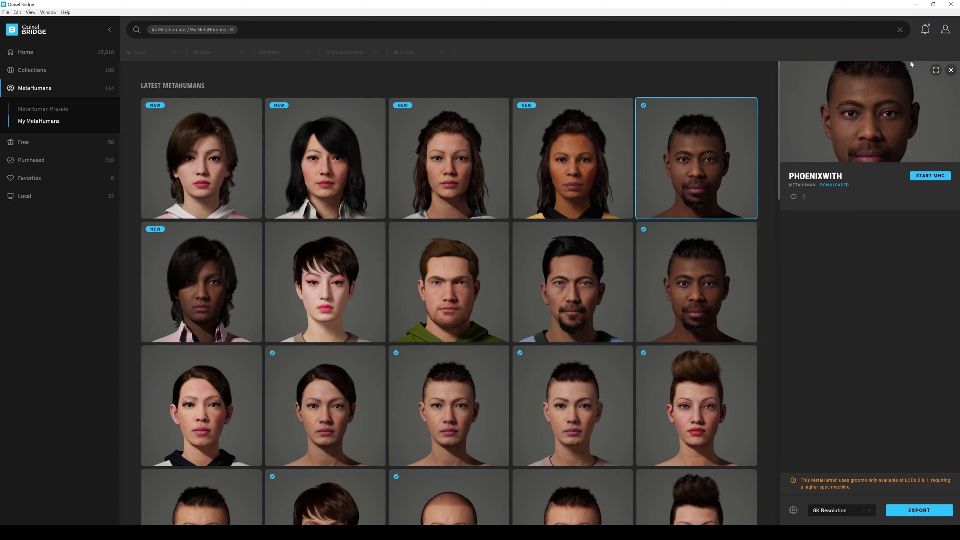
- Browse the MetaHuman presets, pick the downloaded Phoenixwith MetaHuman, then bring up Unreal Editor
left_click(68, 113)
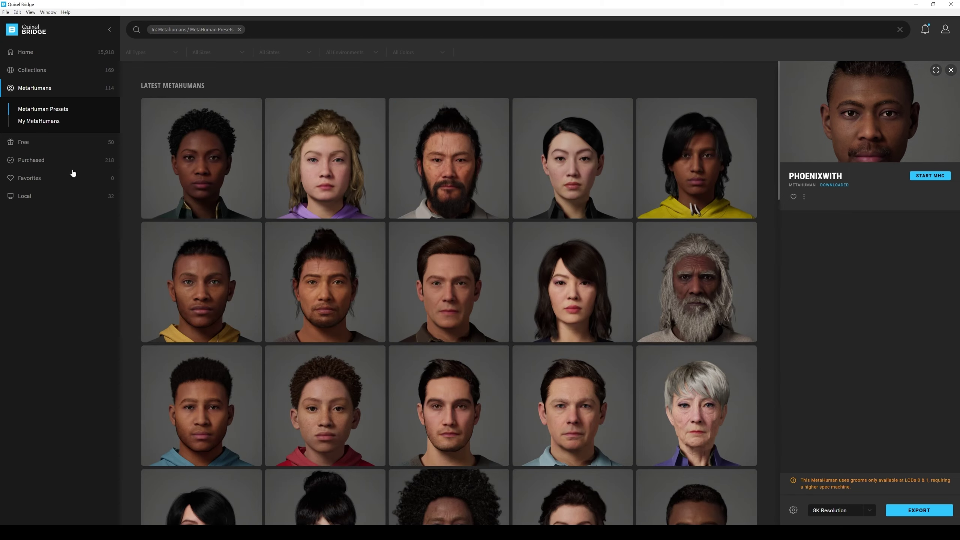
left_click(50, 126)
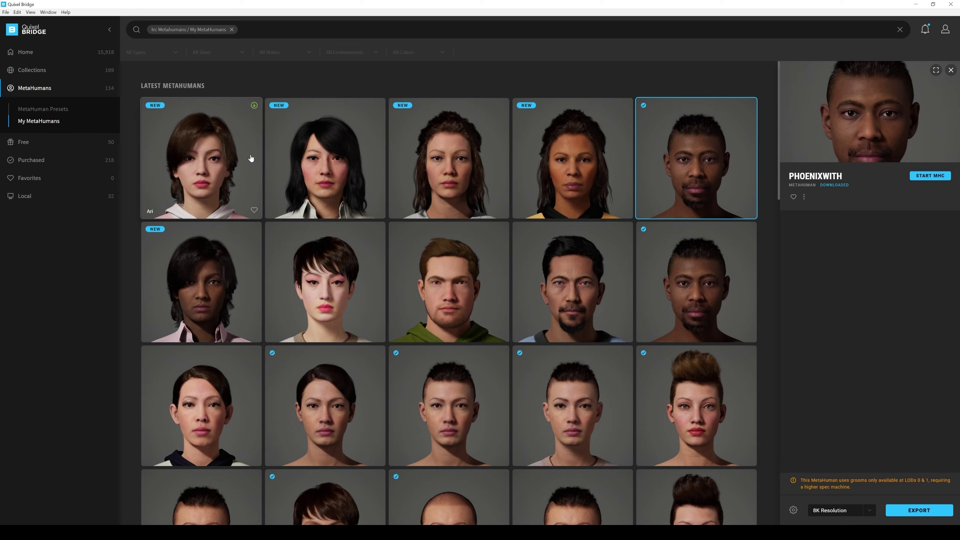
left_click(232, 136)
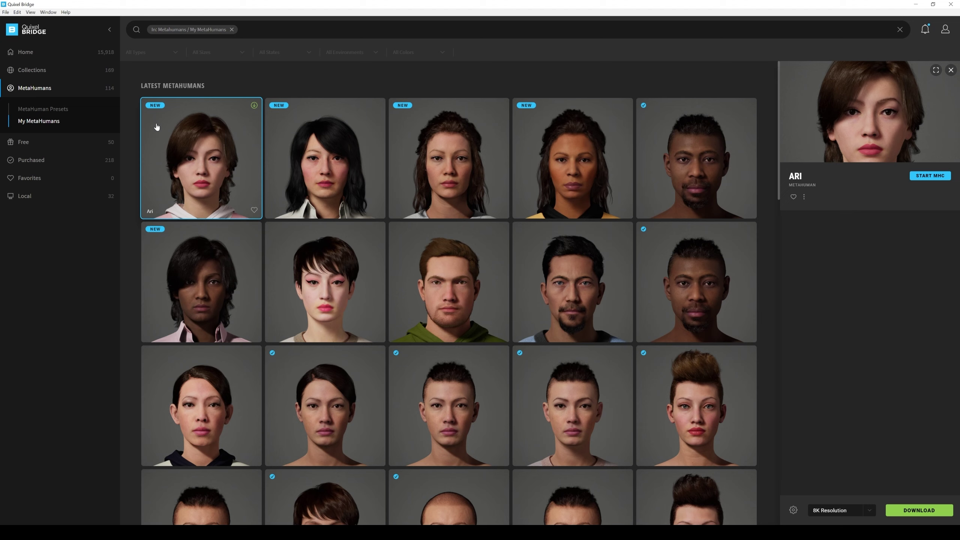
left_click(676, 155)
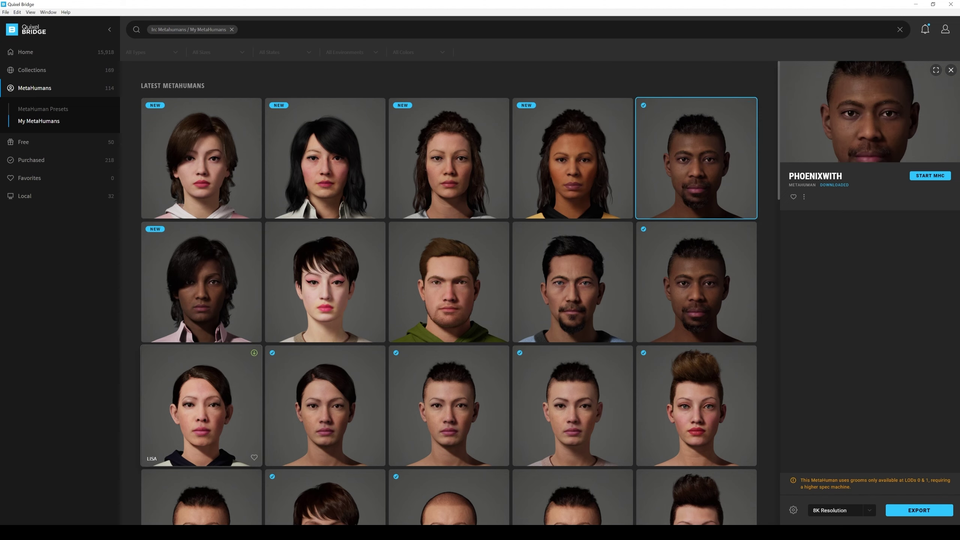
left_click(162, 492)
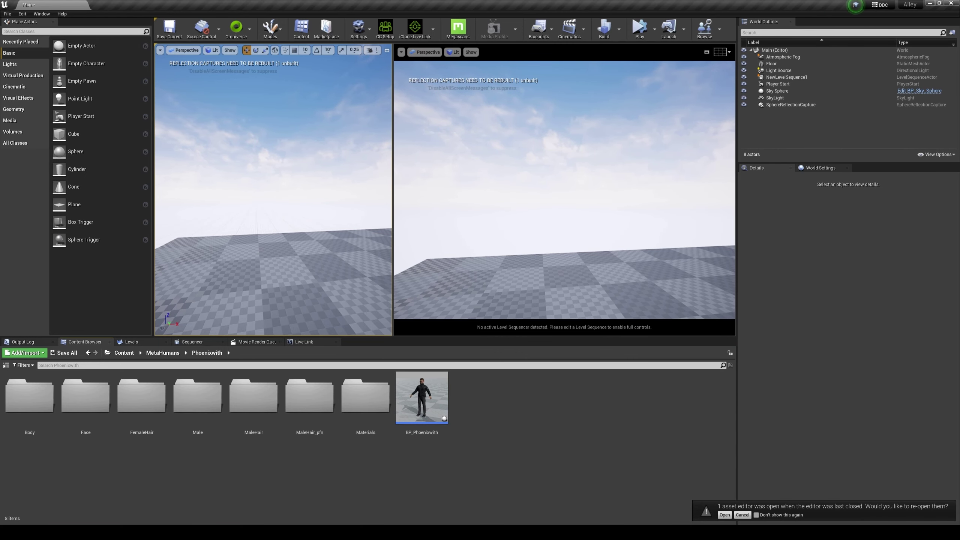
- Switch from the Unreal Editor back to Quixel Bridge's Phoenixwith details
key("alt+Tab")
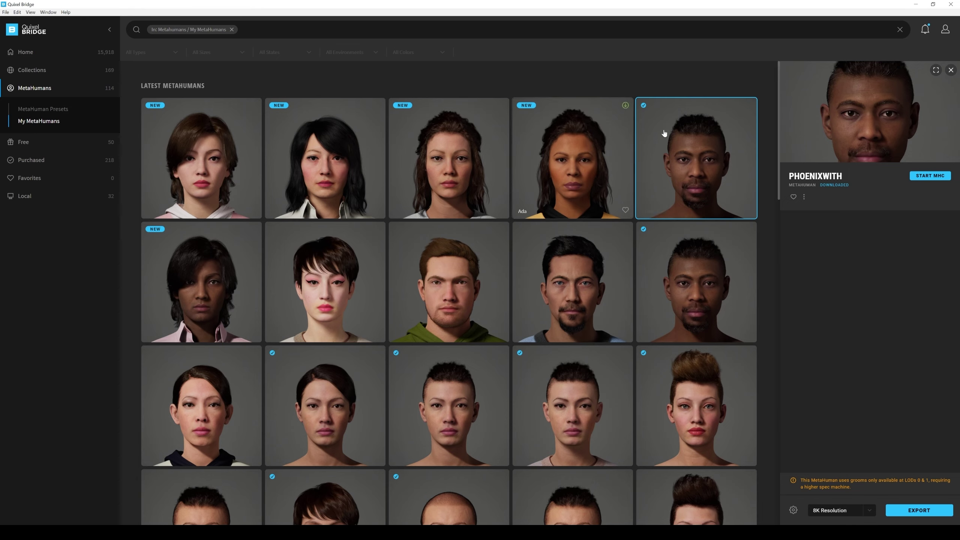
- Confirm Bridge exports to Unreal Engine 4.27, leaving the plugin location unchanged
left_click(792, 511)
left_click(808, 490)
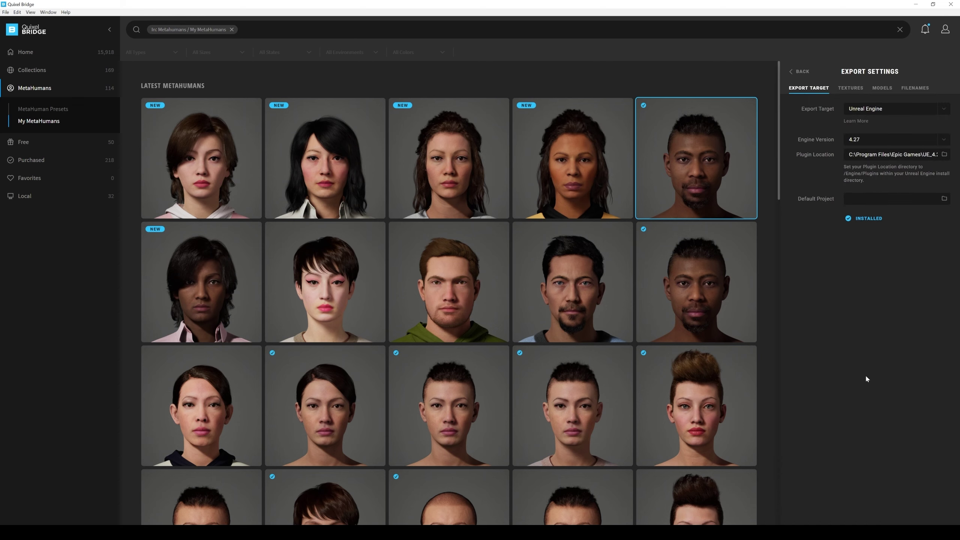
left_click(868, 108)
left_click(847, 110)
left_click(944, 154)
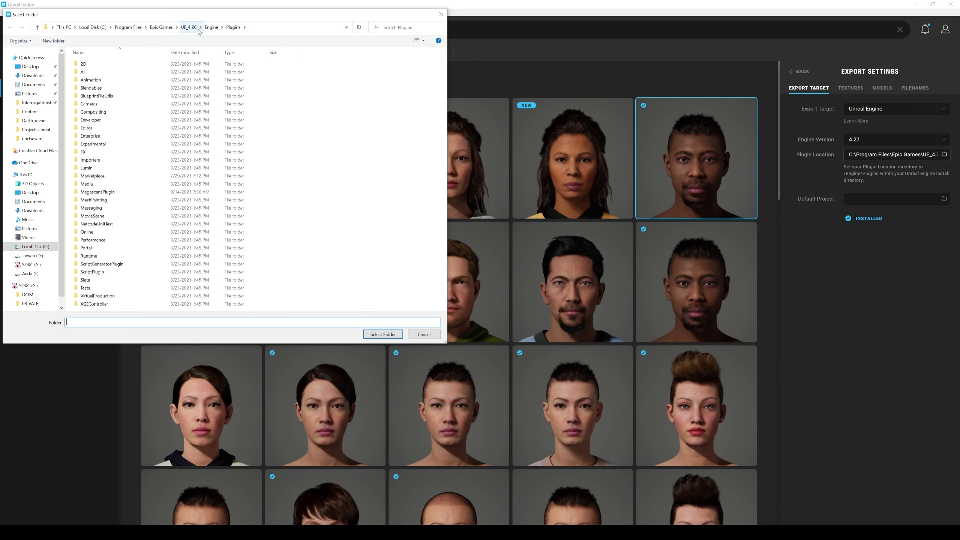
left_click(424, 334)
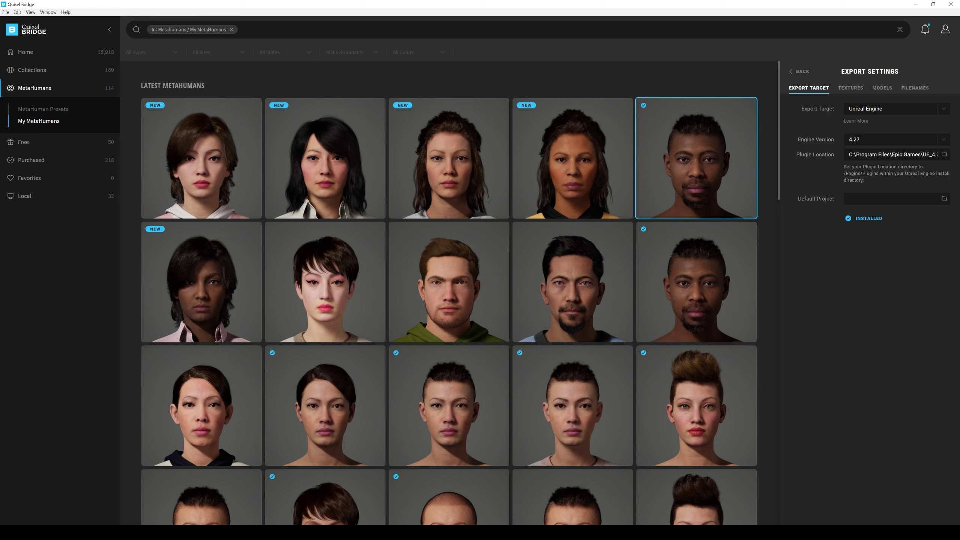
- In Unreal Editor's content browser, navigate to Content > MetaHumans > Phoenixwith
left_click(121, 497)
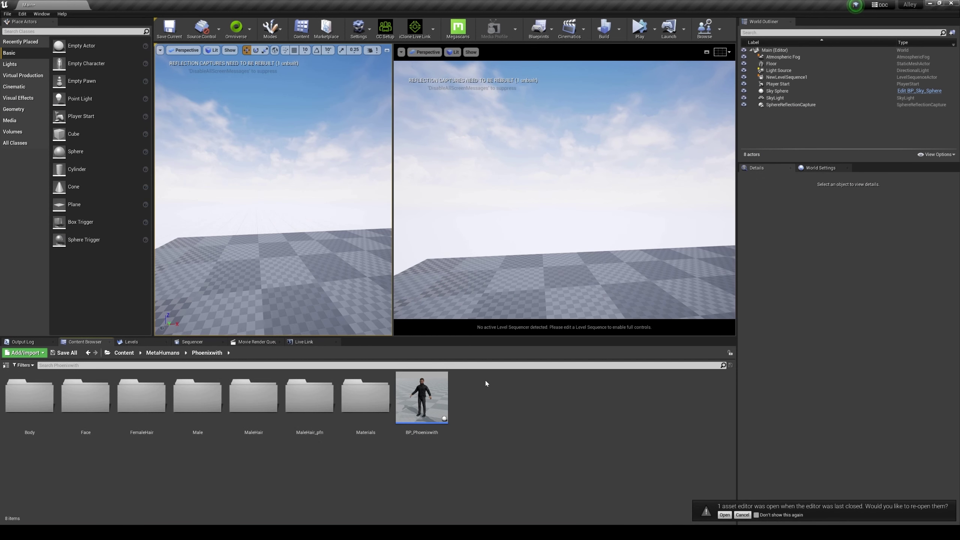
left_click(125, 352)
double_click(140, 493)
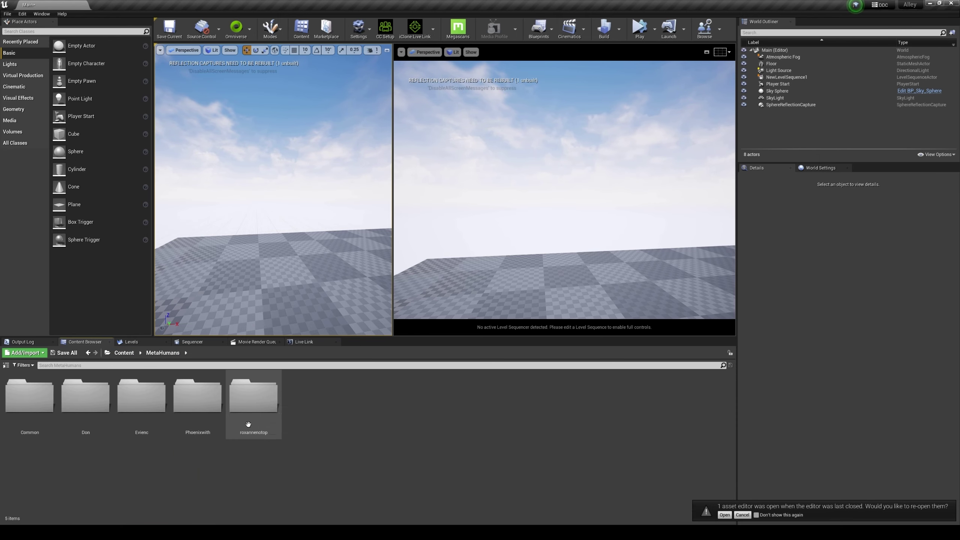
double_click(195, 399)
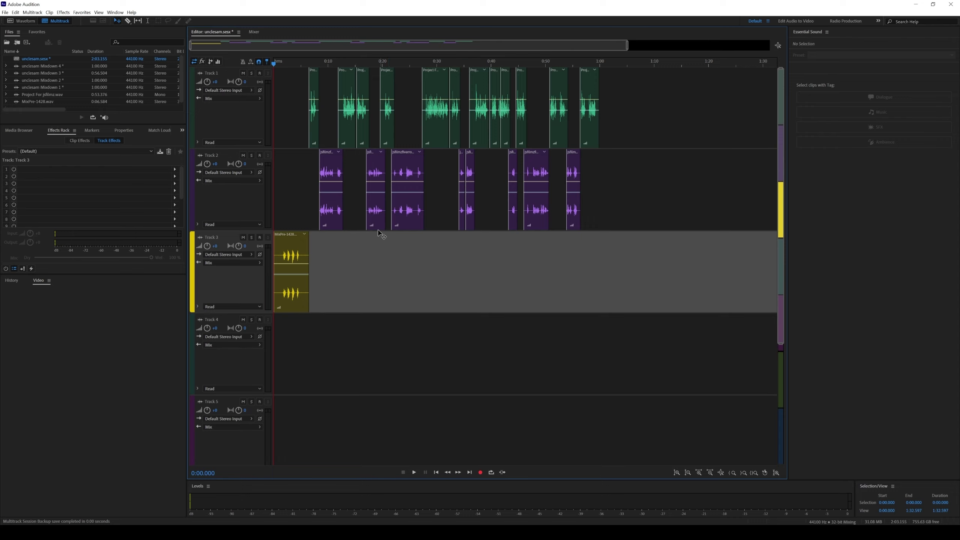
- Select the clips on Tracks 1–3 and play the session from 0:00.896
left_click(282, 88)
left_click_drag(289, 176, 696, 189)
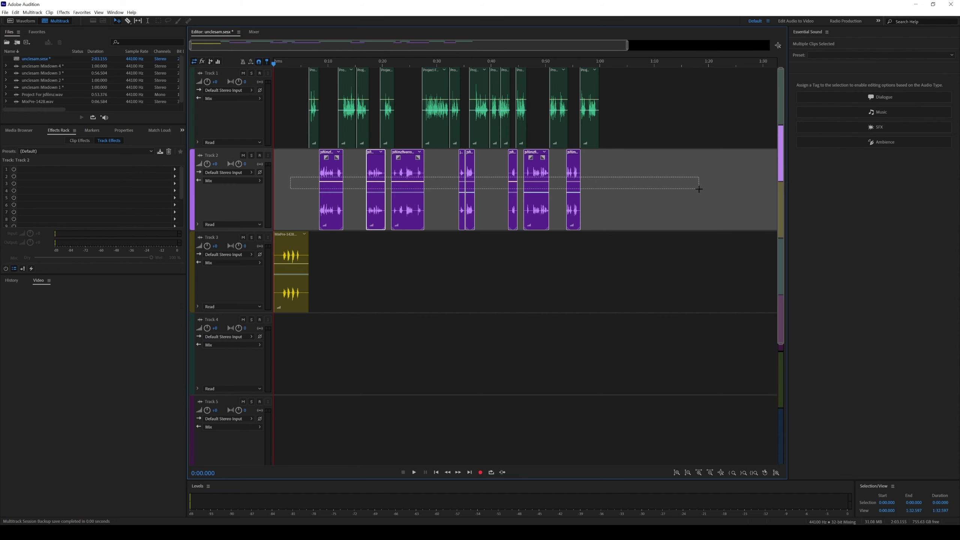
left_click(283, 282)
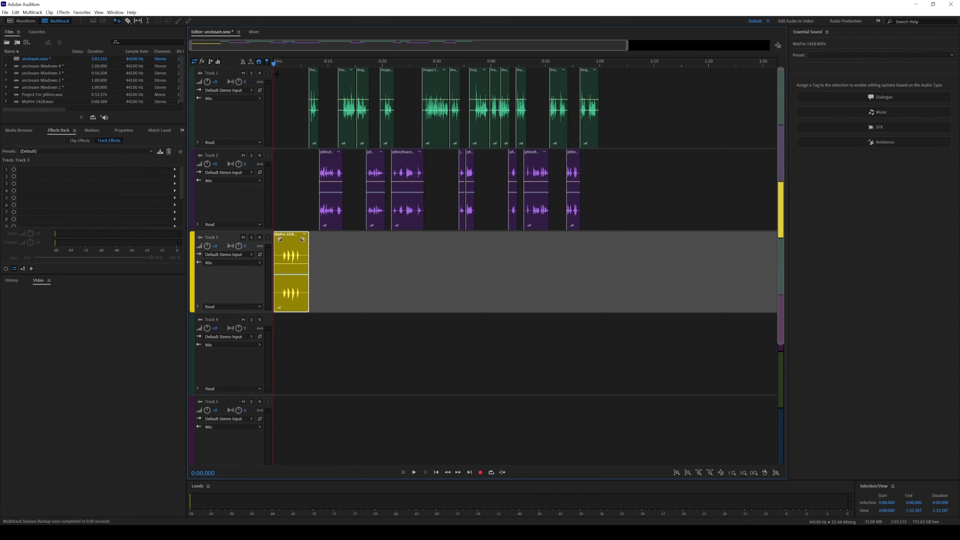
left_click(279, 65)
key("space")
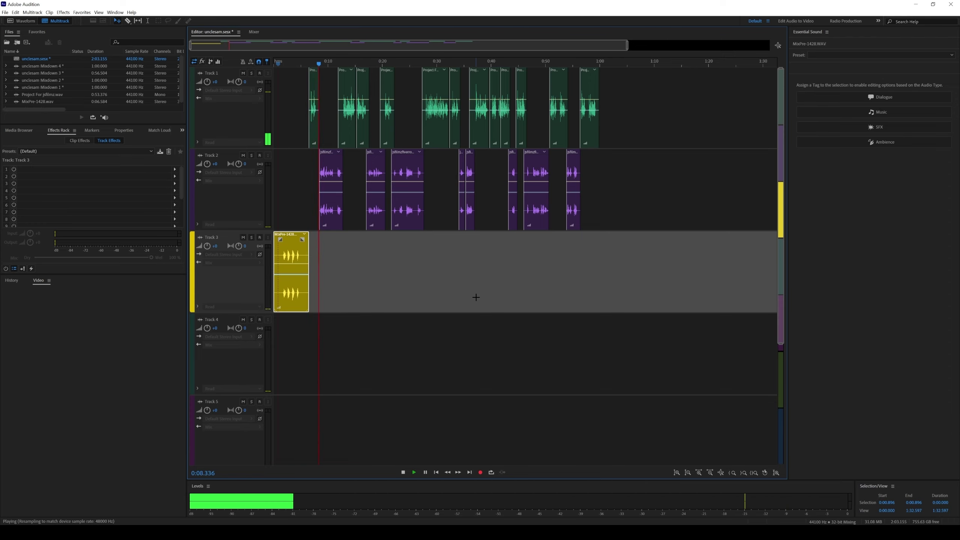
key("Home")
key("space")
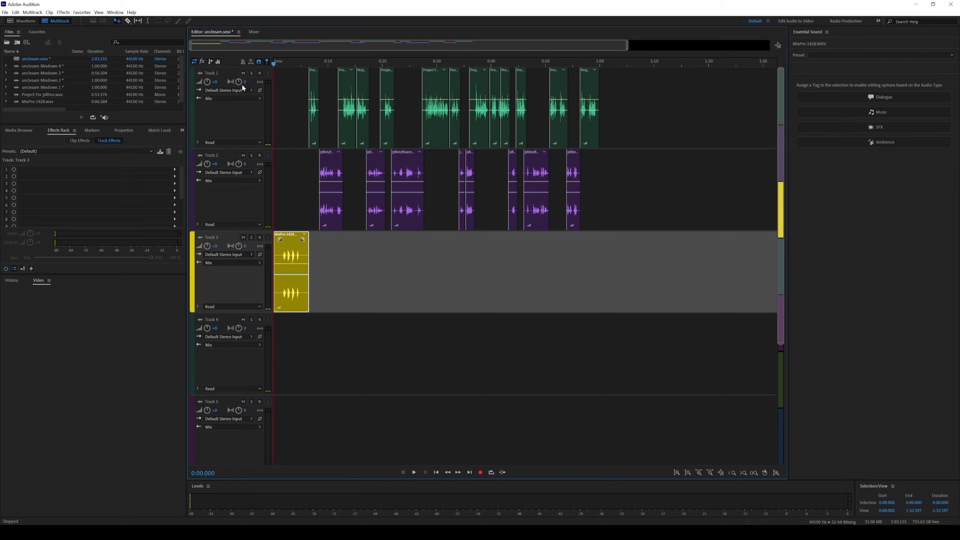
- Mute Track 2 and mix the entire session down to a new file
left_click(242, 155)
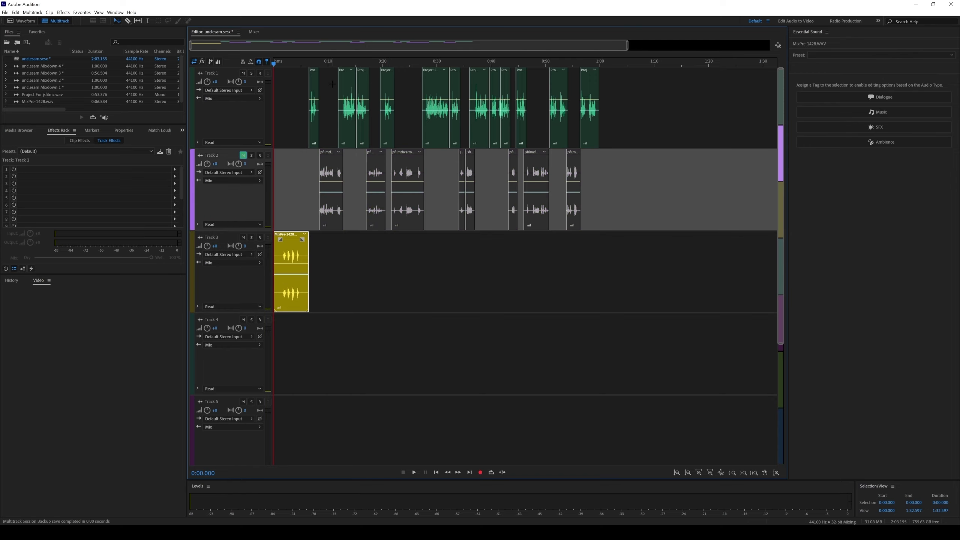
right_click(422, 268)
mouse_move(468, 351)
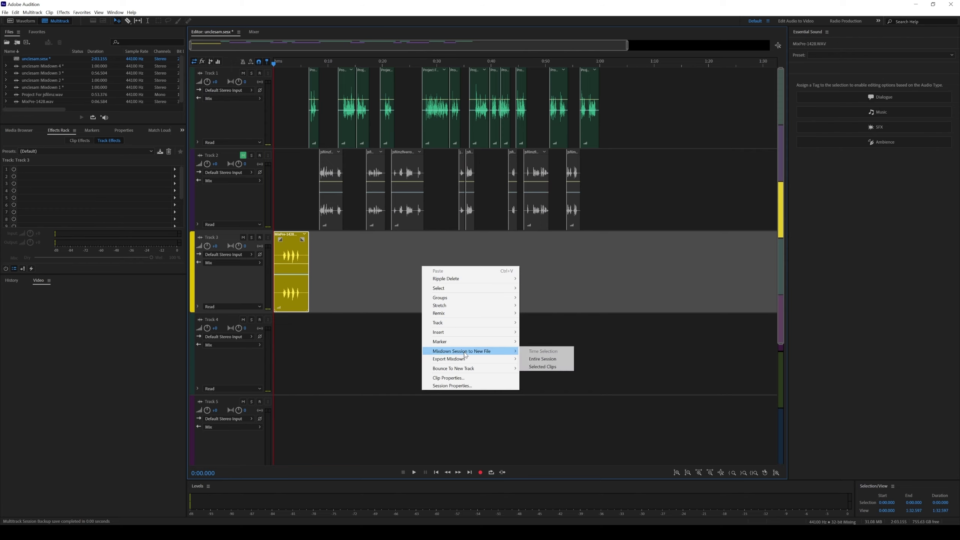
left_click(543, 359)
left_click(56, 20)
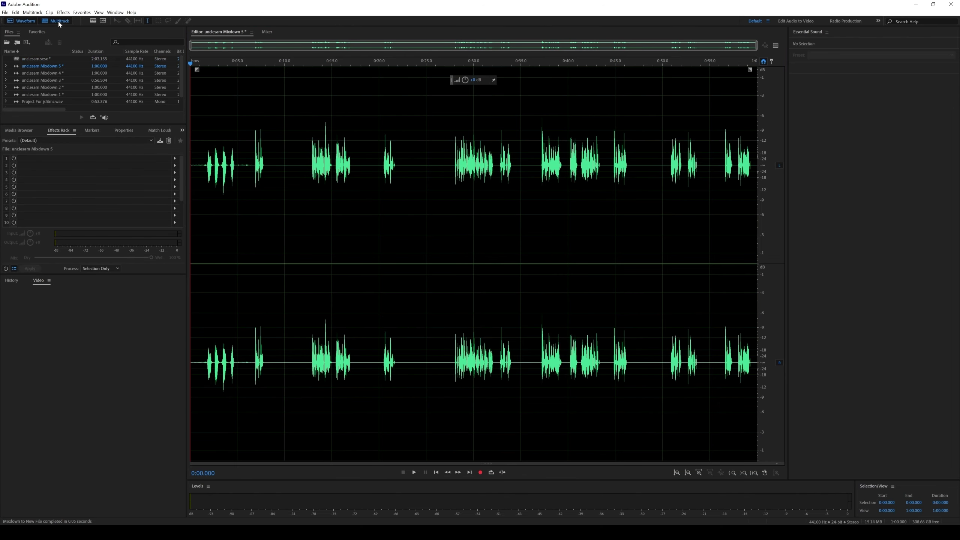
- Mute Track 1, unmute Track 2, and mix the entire session down again
left_click(243, 73)
left_click(243, 155)
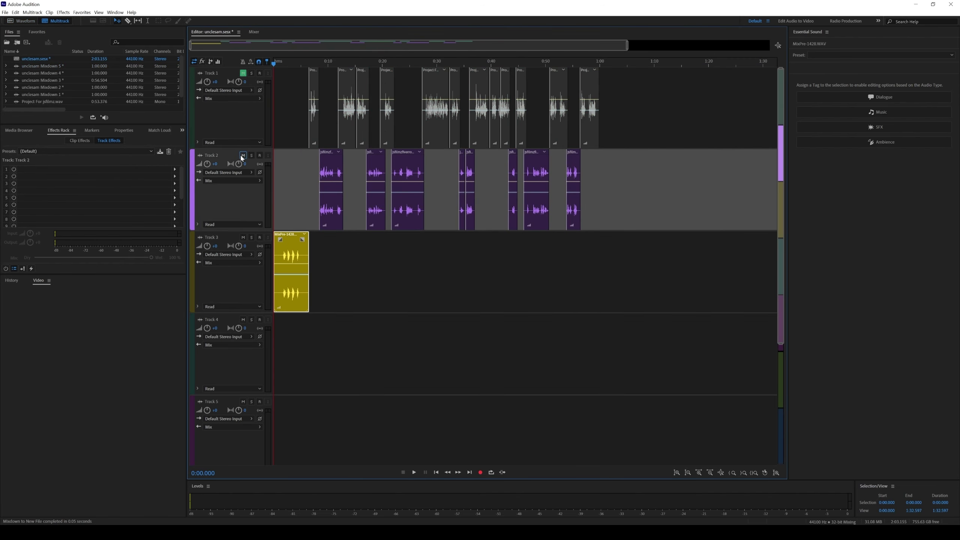
right_click(373, 262)
mouse_move(408, 347)
left_click(515, 362)
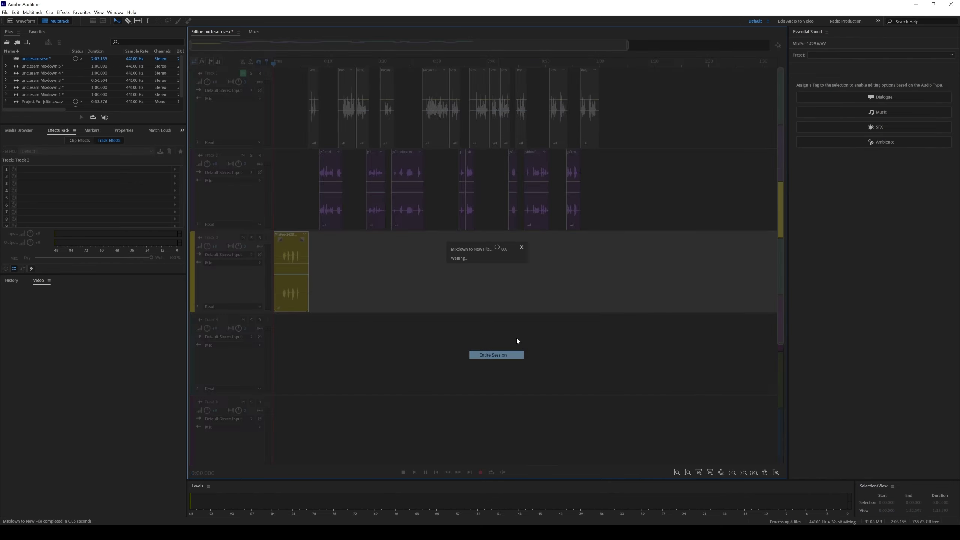
left_click(61, 21)
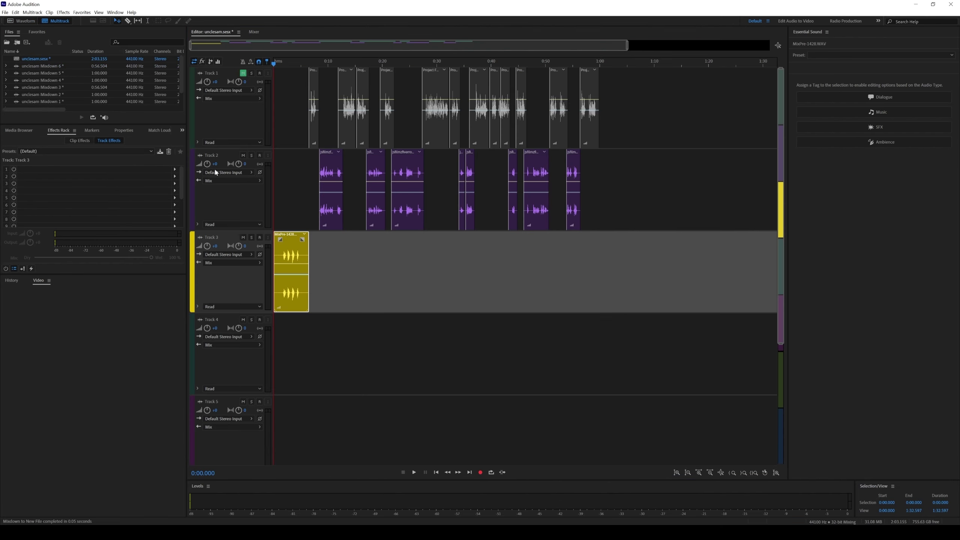
- Unmute Track 1 and render a third entire-session mixdown
left_click(243, 73)
right_click(356, 264)
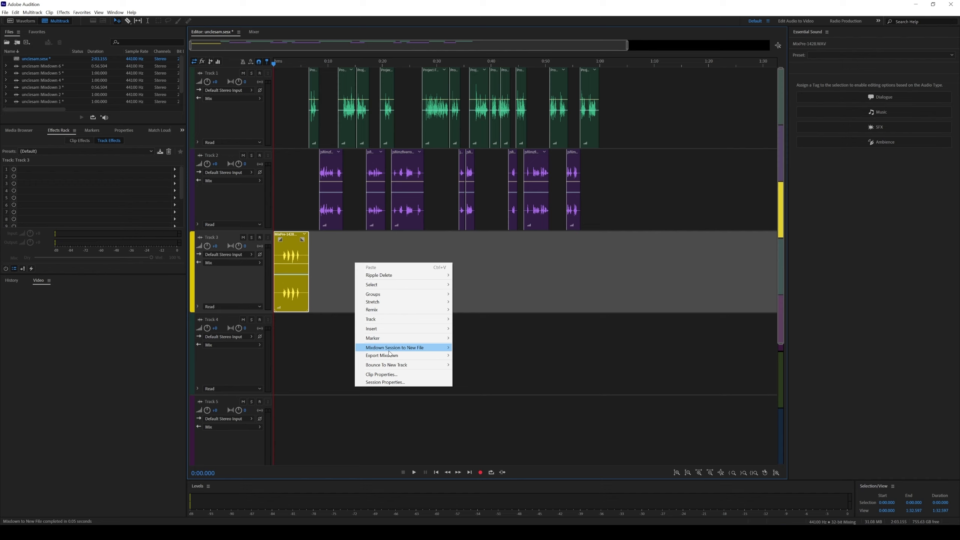
mouse_move(400, 347)
left_click(487, 362)
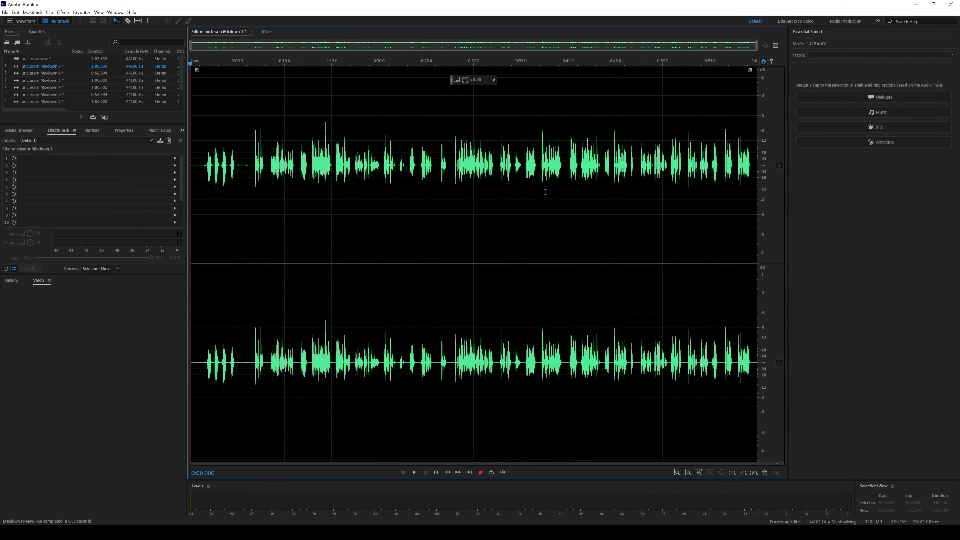
left_click(56, 20)
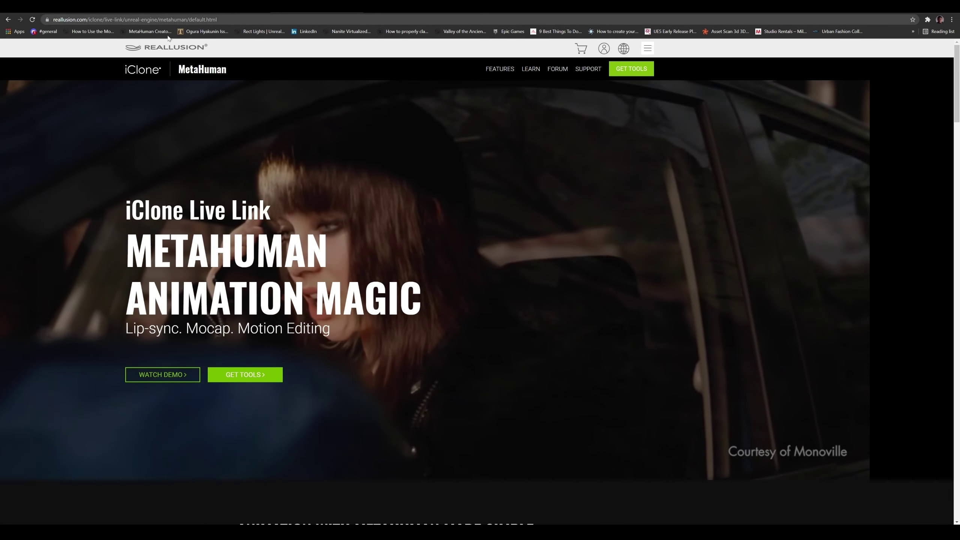
- Download the iClone MetaHuman Live Link Kit from the GET TOOLS section
left_click(265, 374)
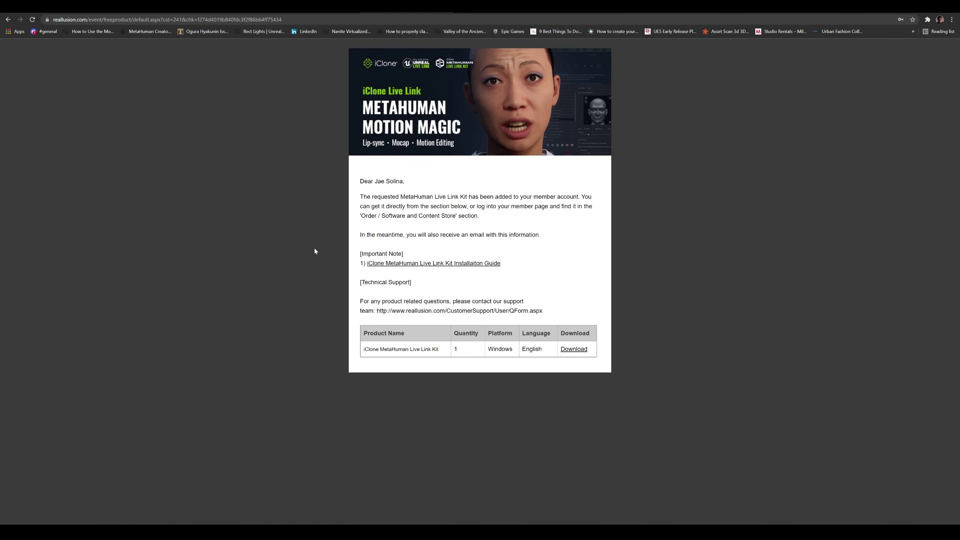
left_click(578, 350)
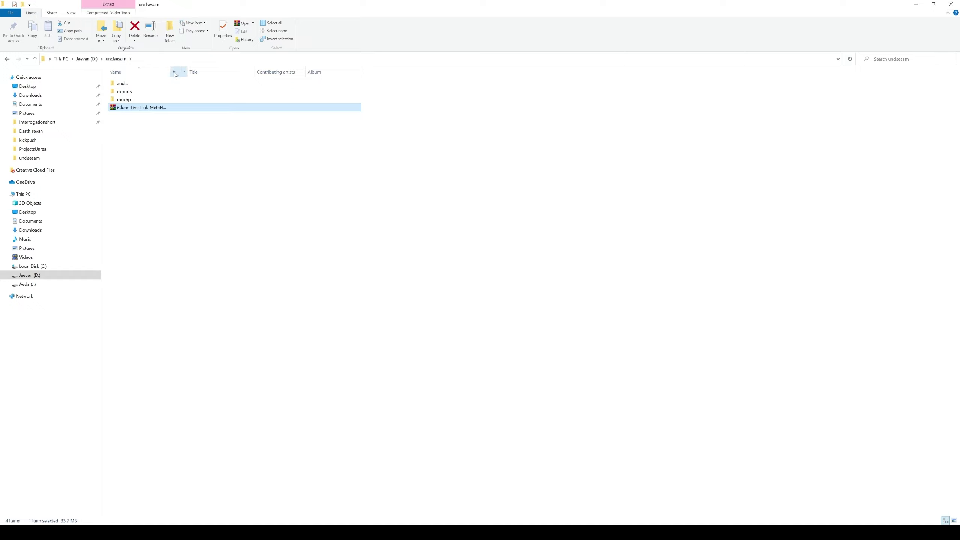
- Extract the Live Link Kit zip into its own folder
left_click_drag(171, 72, 243, 71)
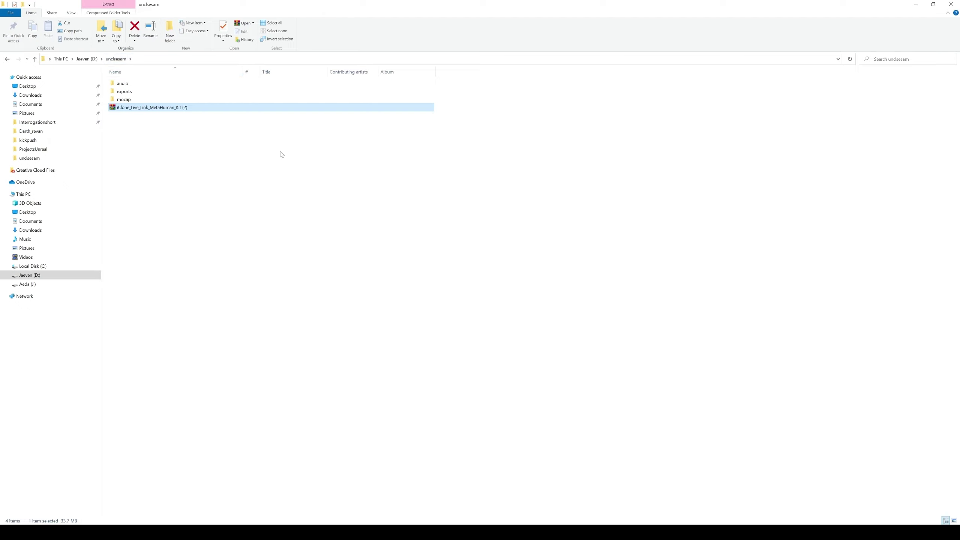
right_click(147, 107)
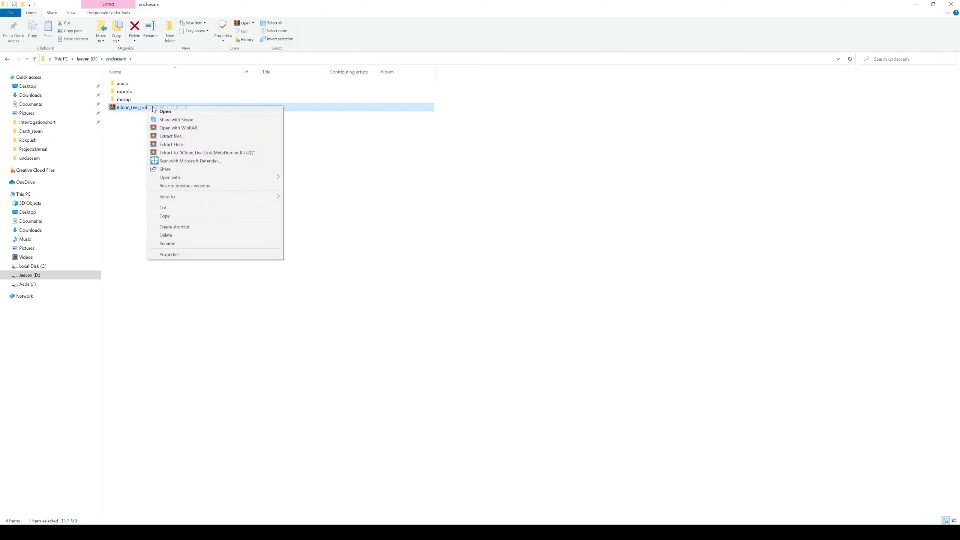
left_click(171, 136)
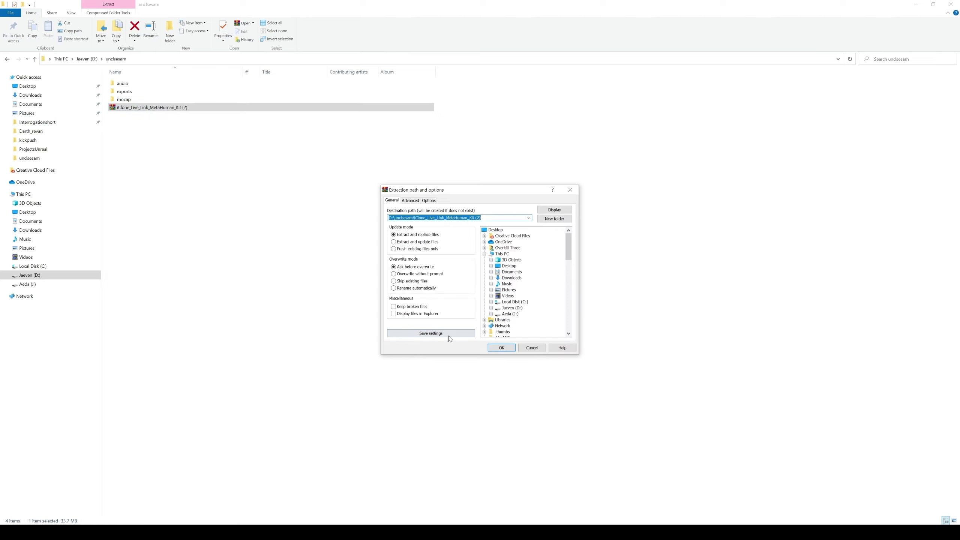
left_click(499, 347)
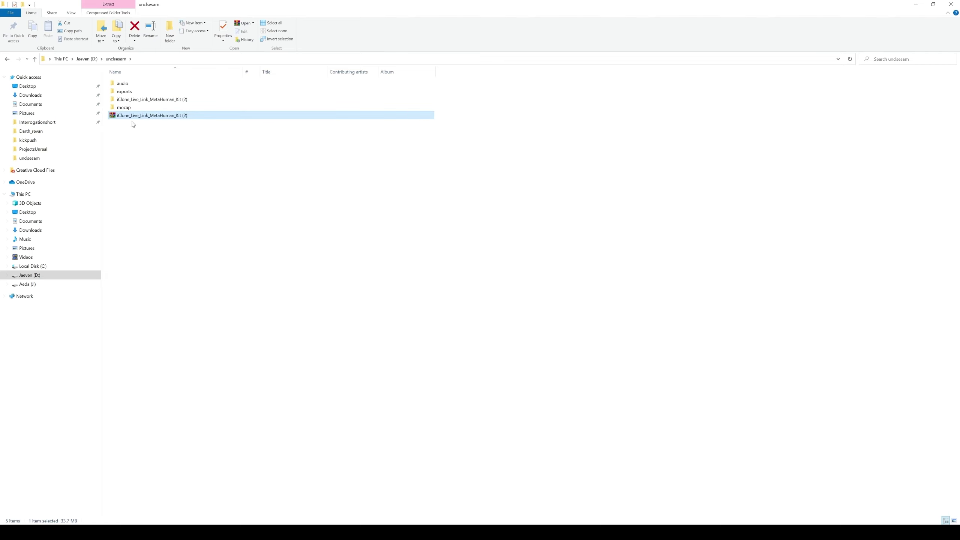
- Open the extracted kit's UE4.26 folder, then return to the browser
double_click(154, 99)
double_click(134, 84)
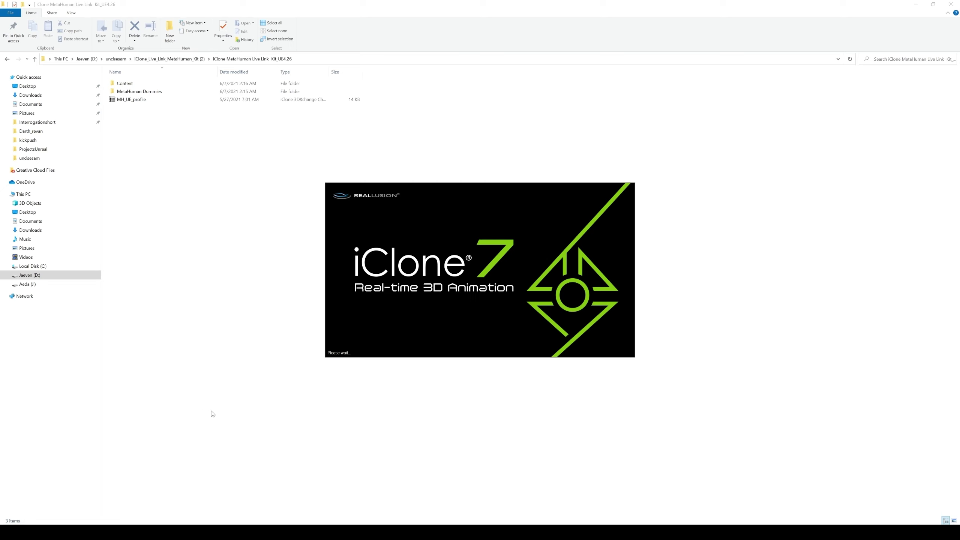
left_click(82, 496)
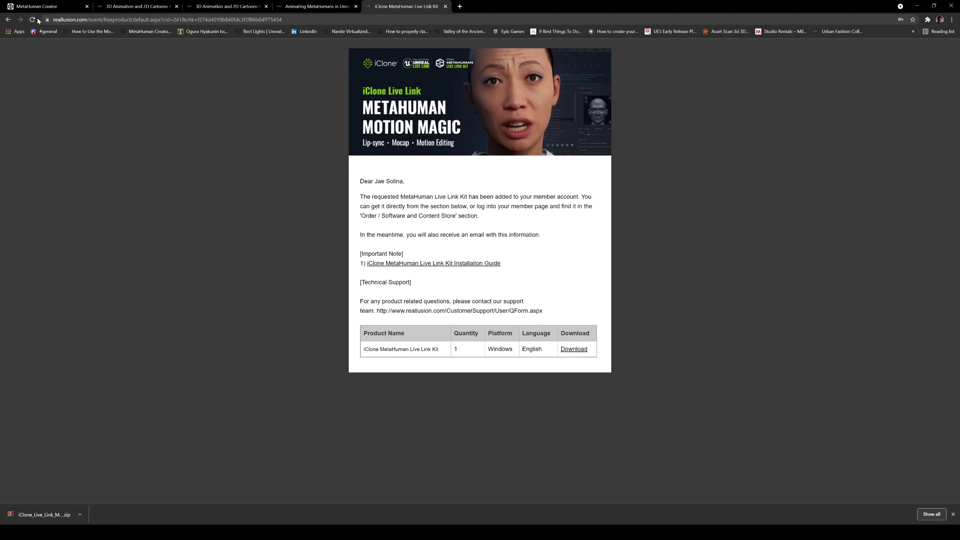
- Open Mary in MetaHuman Creator, pause the preview, and keep the first Average body type
left_click(38, 7)
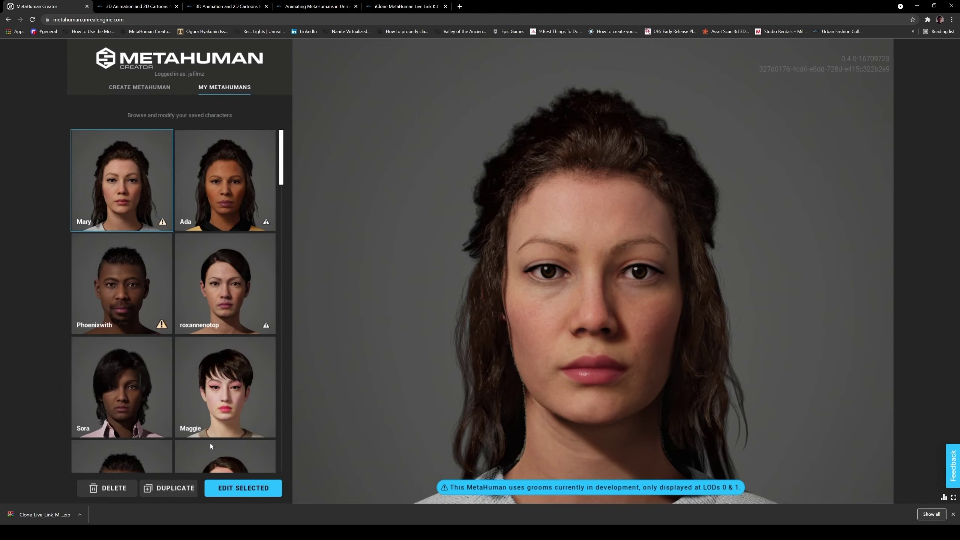
left_click(252, 491)
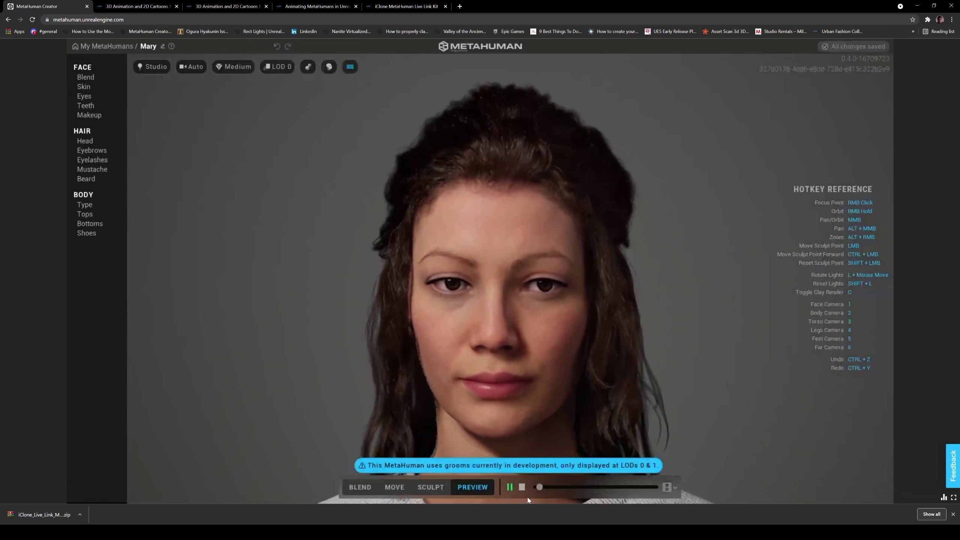
left_click(522, 487)
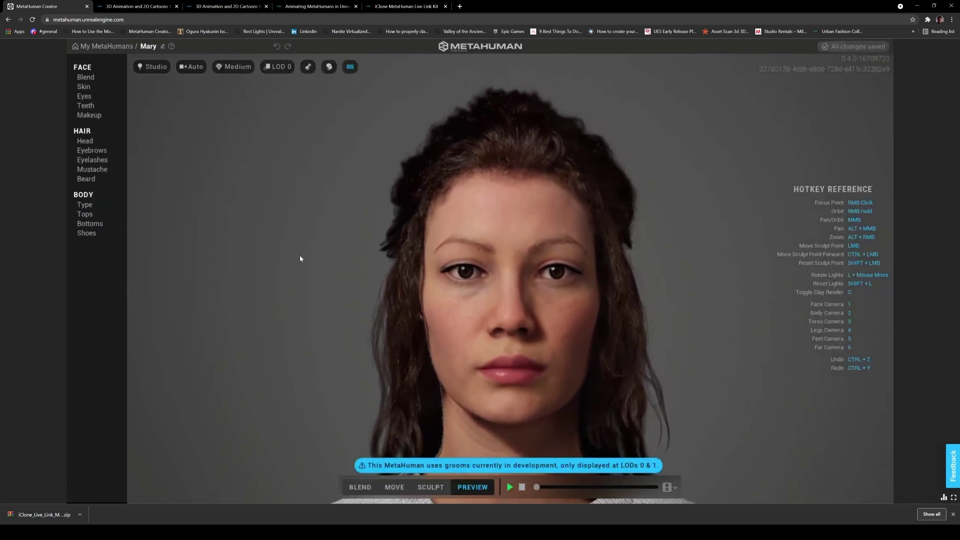
left_click(90, 204)
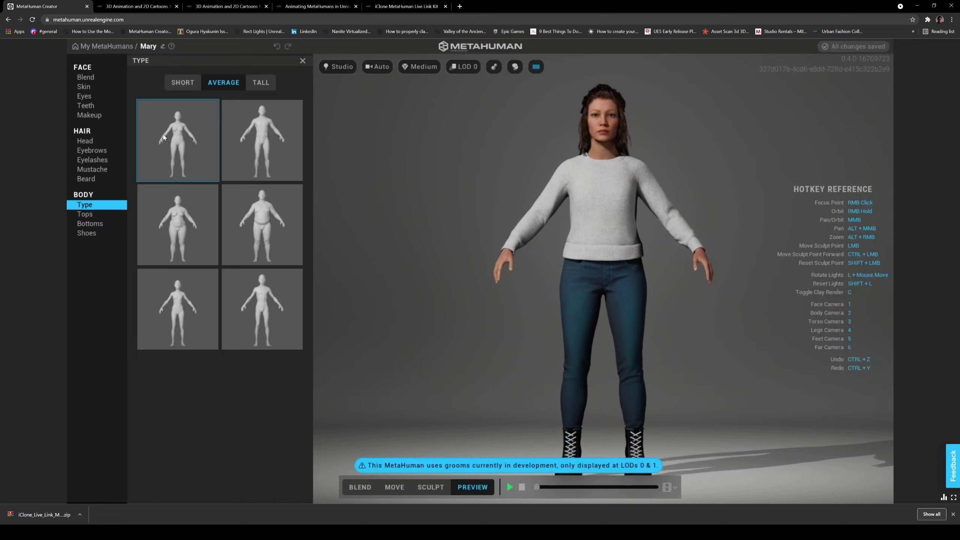
left_click(285, 143)
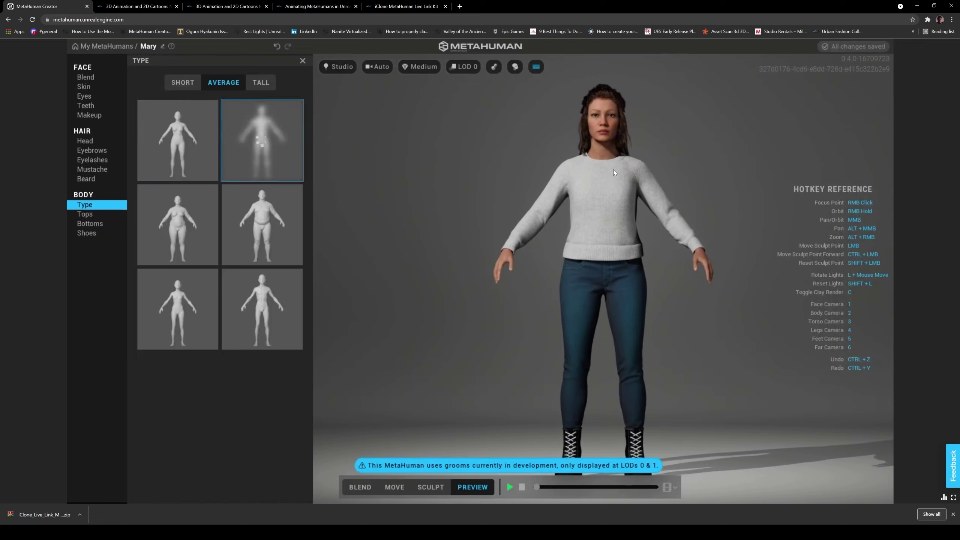
left_click(183, 135)
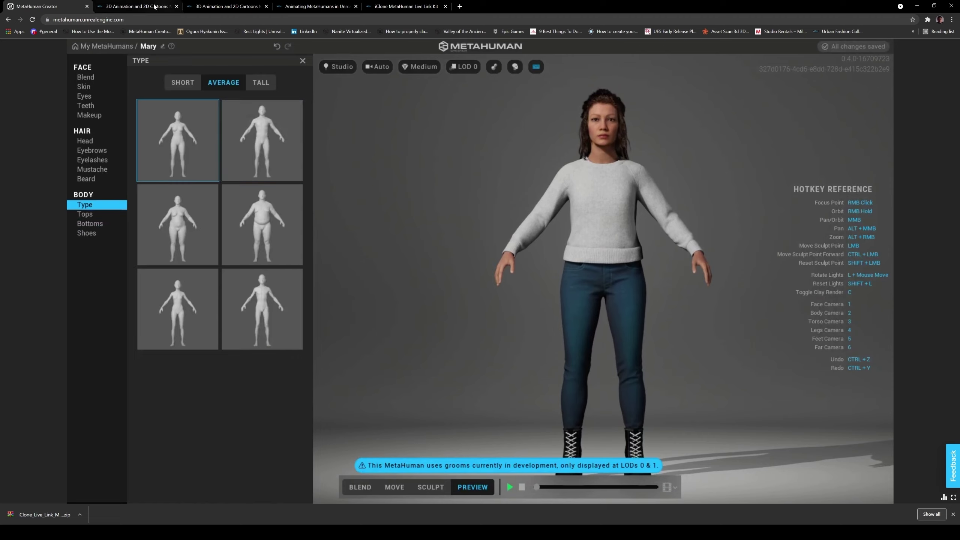
key("alt+Tab")
- Compare f_med_nrw_body with f_med_ovw_body and settle on f_med_nrw_body
left_click(135, 100)
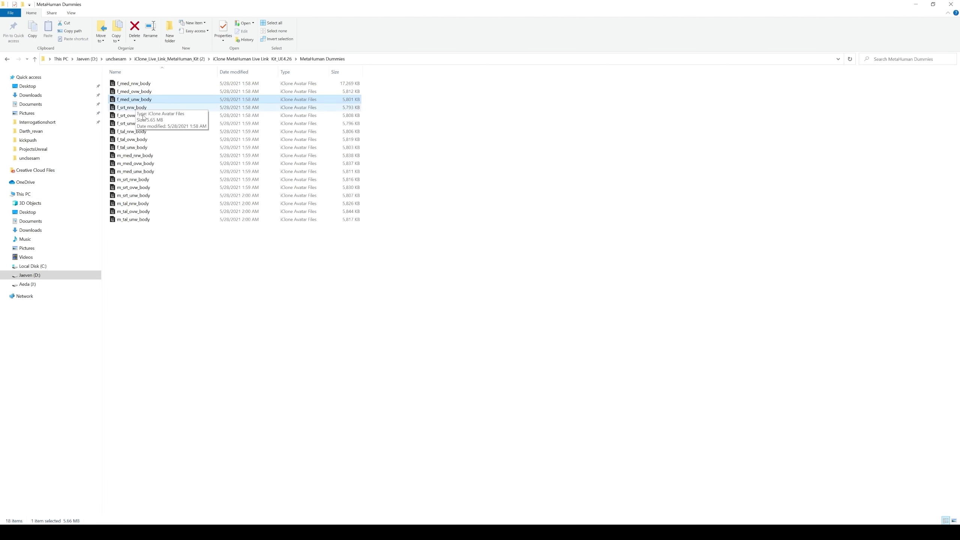
left_click_drag(156, 257, 199, 259)
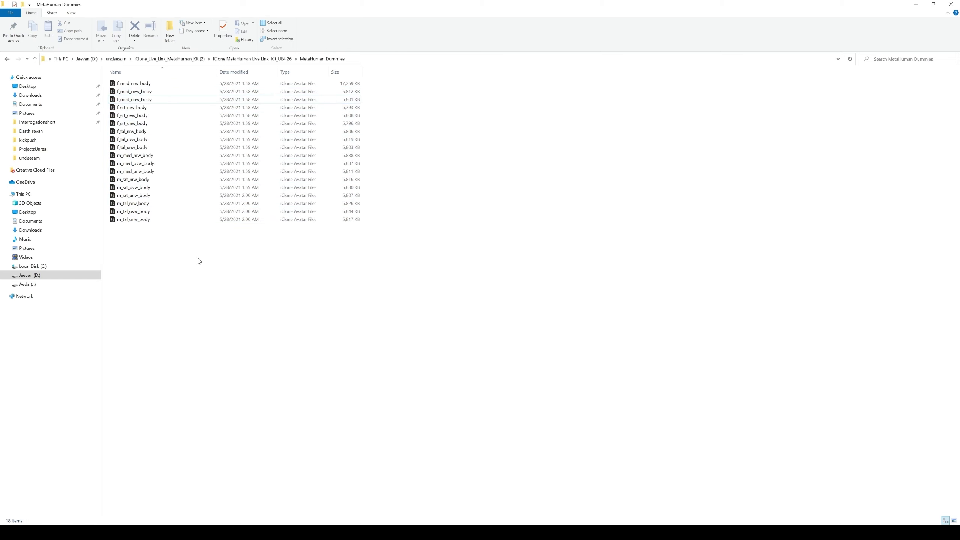
left_click(134, 84)
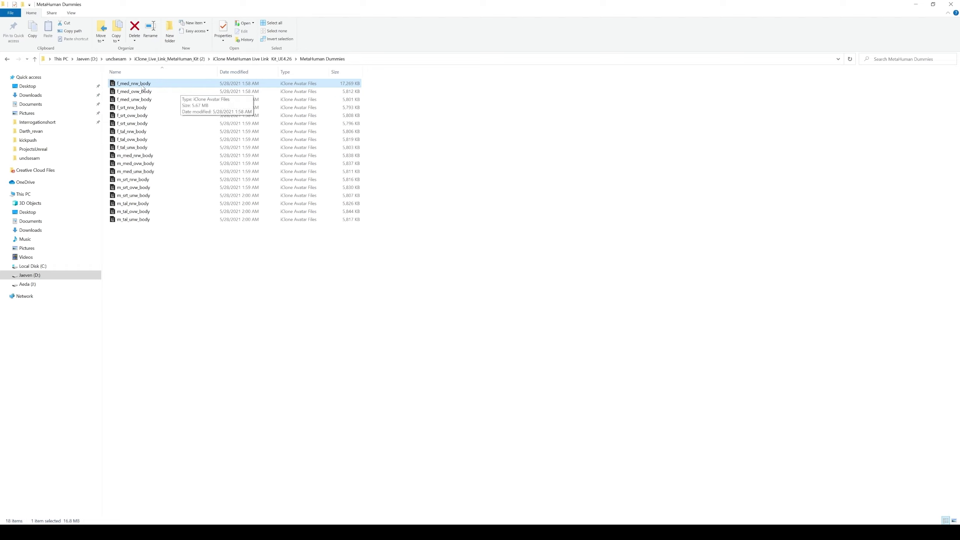
left_click(143, 91)
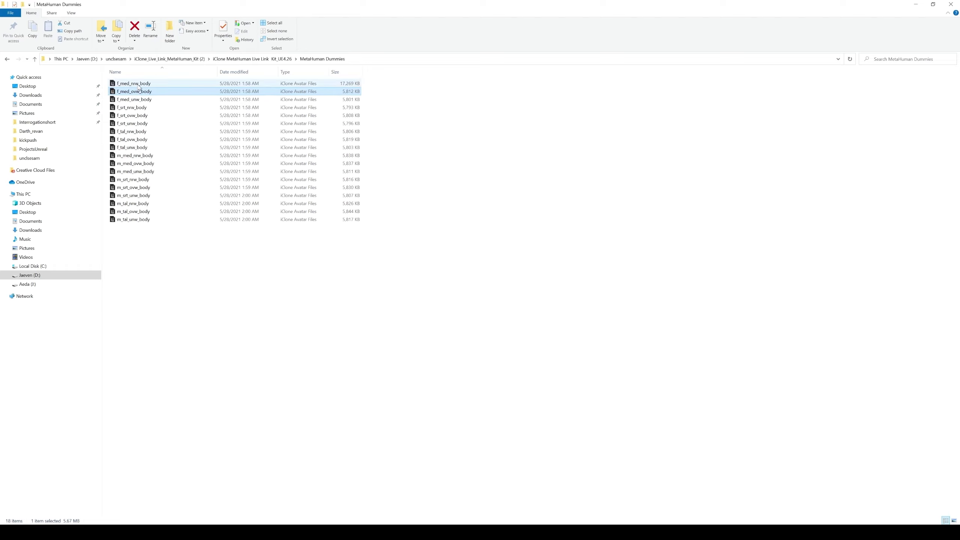
left_click(142, 84)
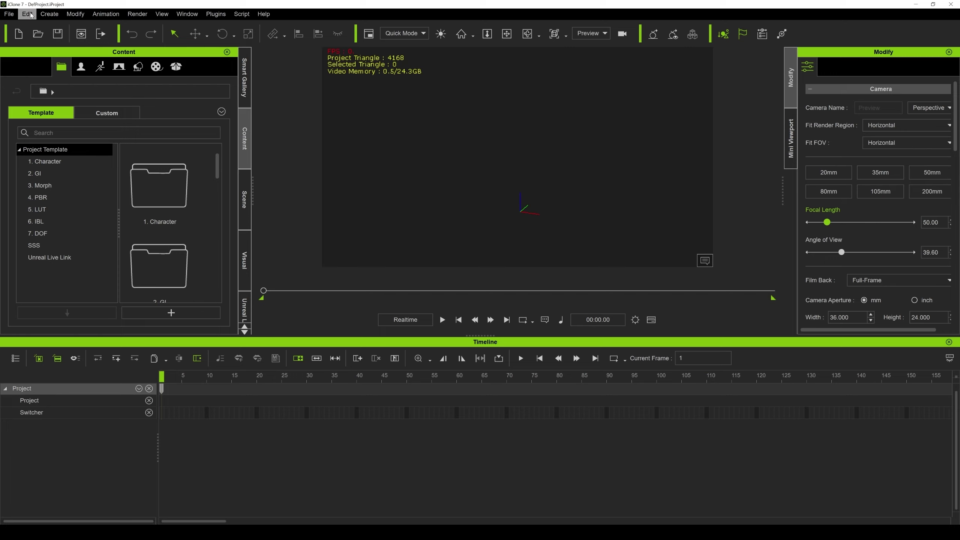
- Check the Total Frames value in Project settings
left_click(635, 320)
double_click(357, 194)
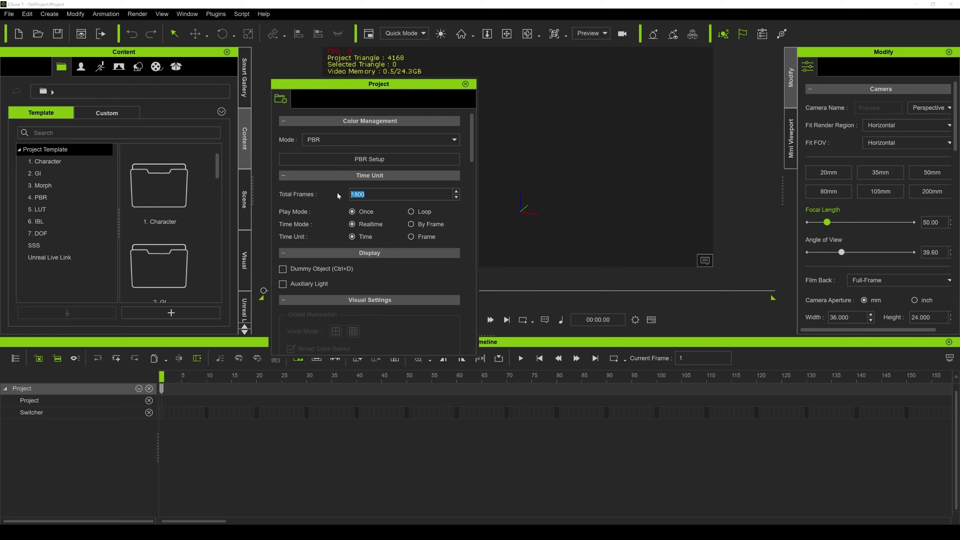
left_click(465, 84)
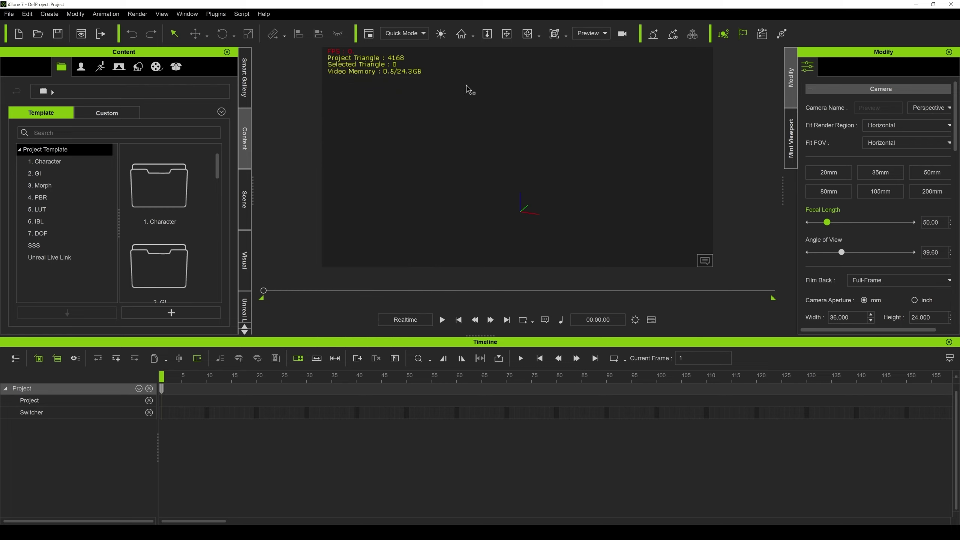
- Import the f_med_nrw_body avatar file into the project
left_click(8, 14)
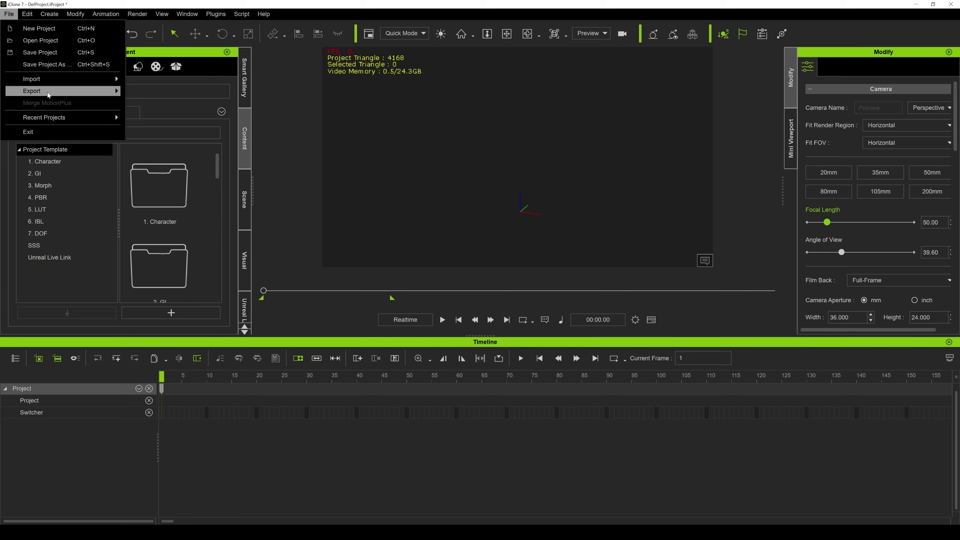
mouse_move(49, 84)
left_click(160, 78)
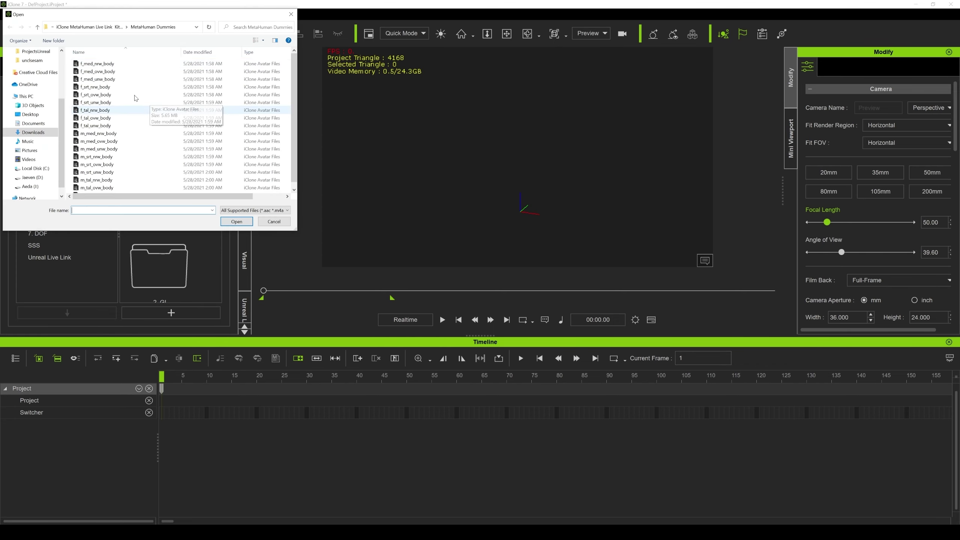
left_click(107, 67)
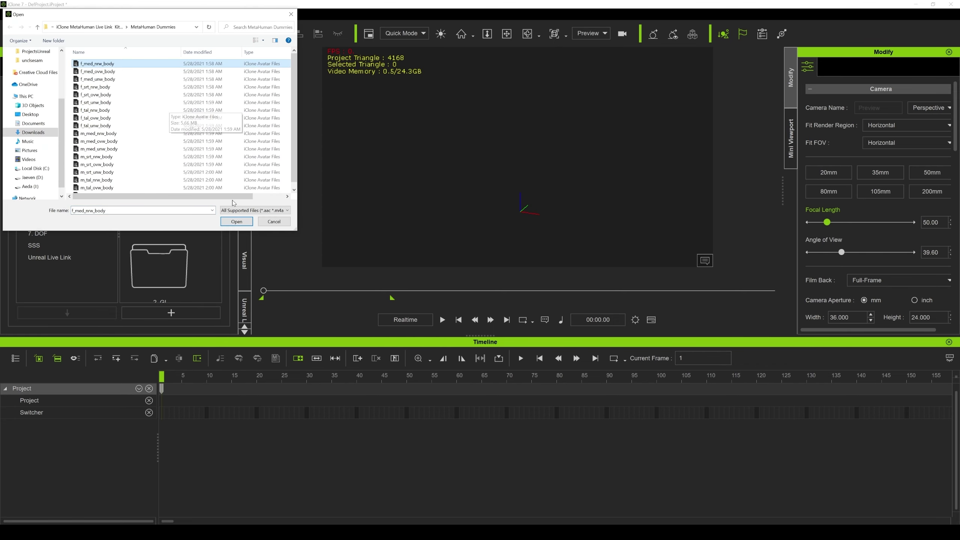
left_click(236, 221)
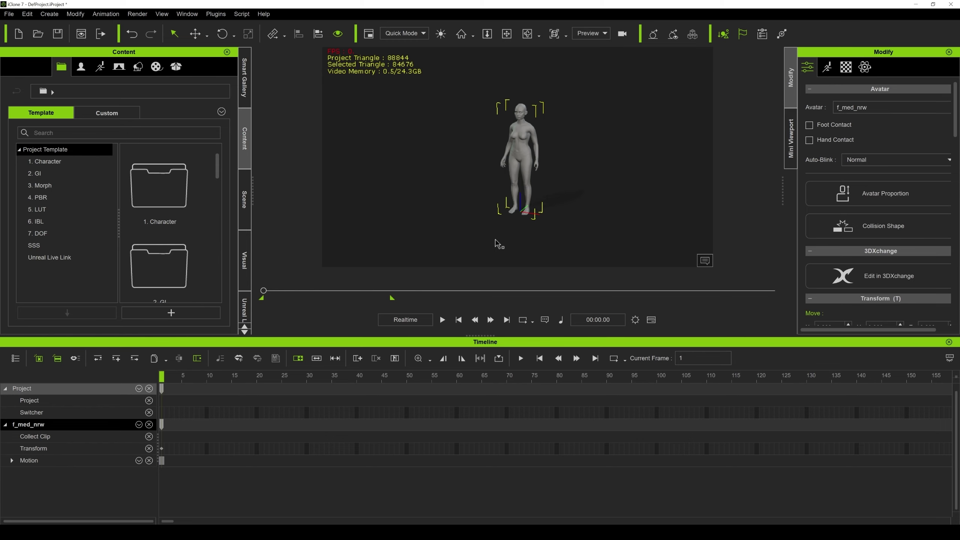
scroll(580, 107, "up", 5)
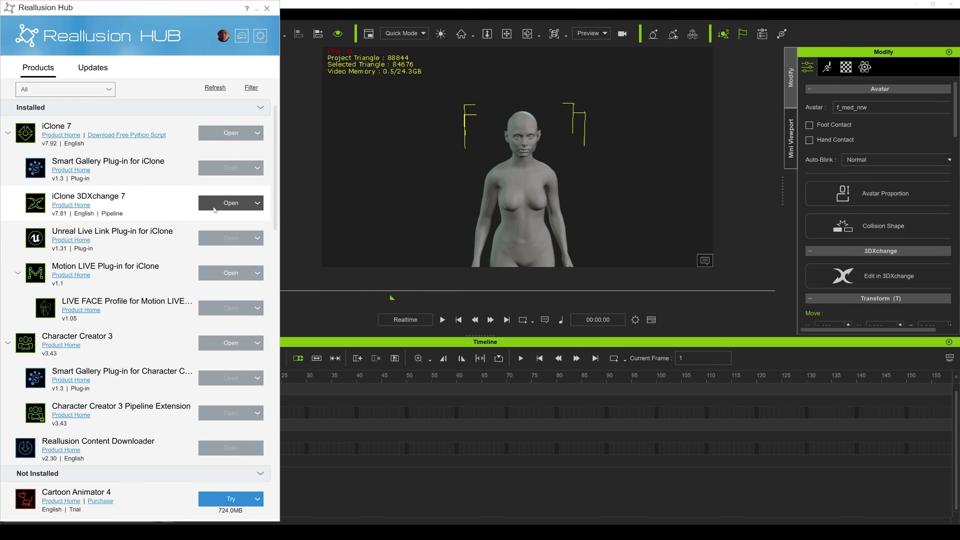
- Launch iClone 3DXchange 7, dismiss its welcome screen and bring up the Open dialog
left_click(214, 210)
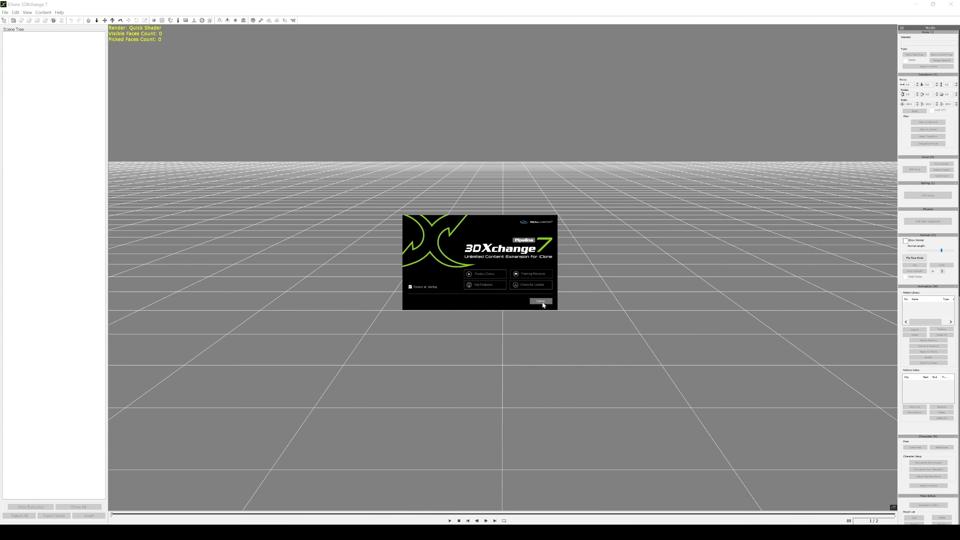
left_click(541, 302)
left_click(5, 13)
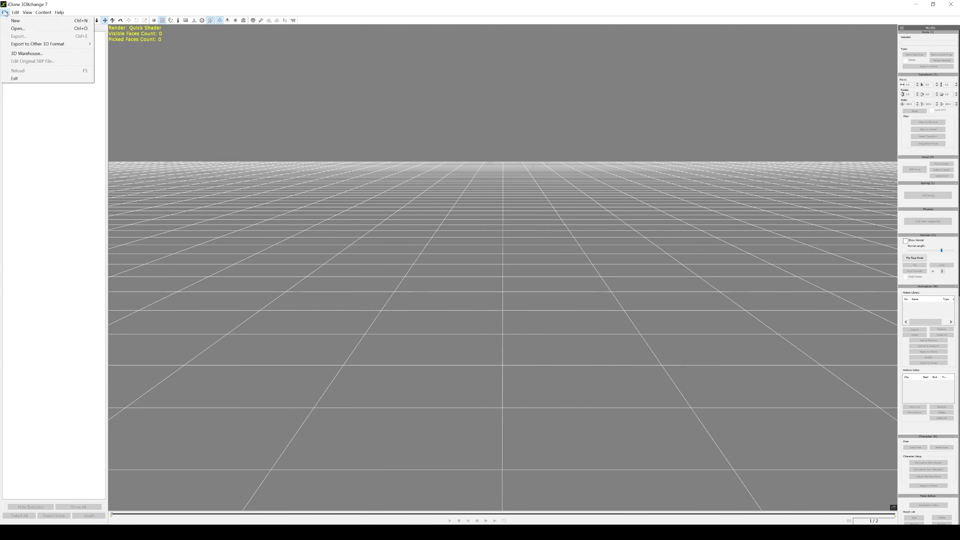
left_click(17, 28)
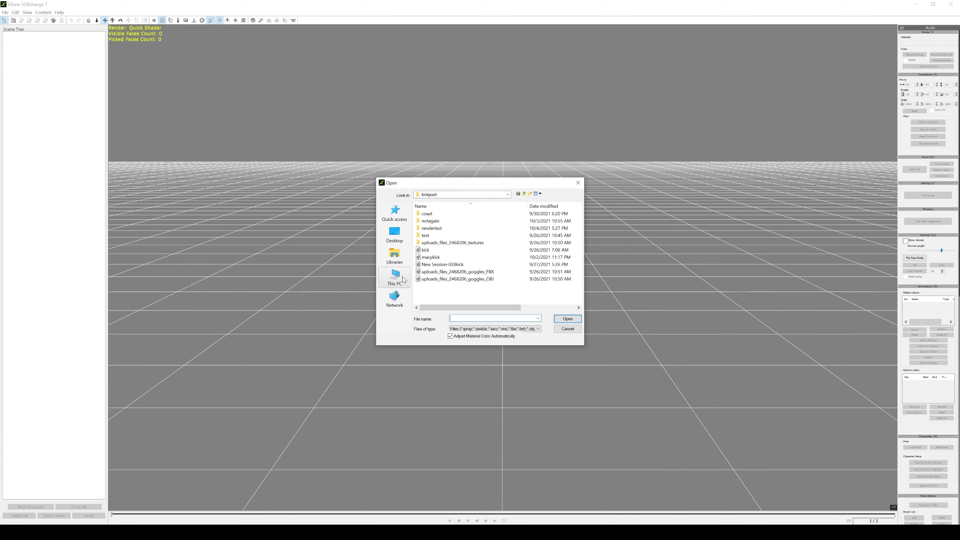
- Browse to the mocap folder on the D drive and select femaleagent
left_click(475, 194)
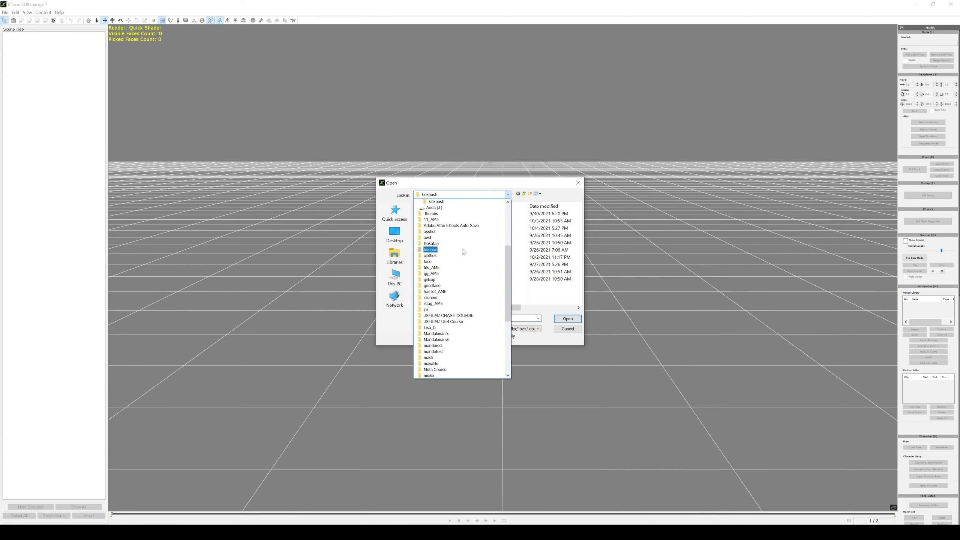
scroll(461, 253, "up", 5)
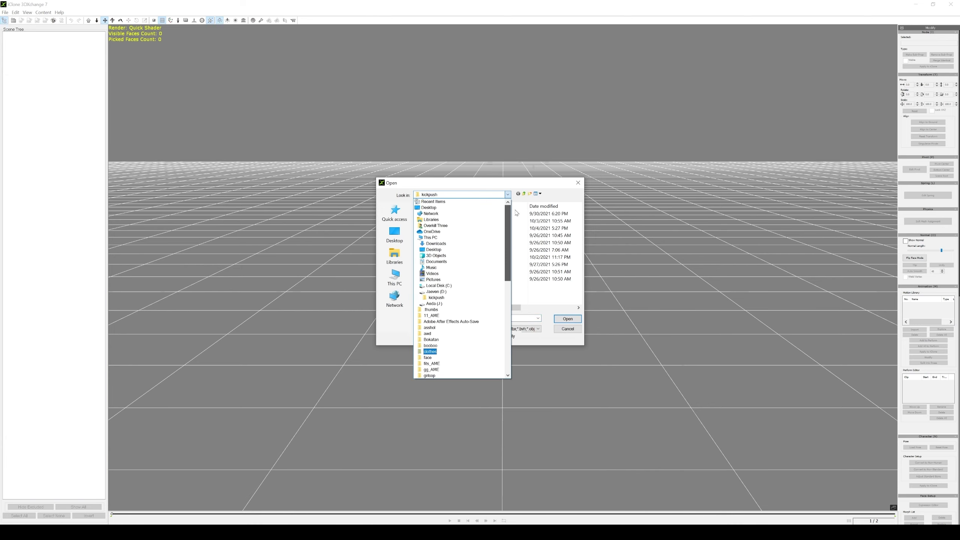
left_click(434, 291)
double_click(435, 221)
double_click(432, 236)
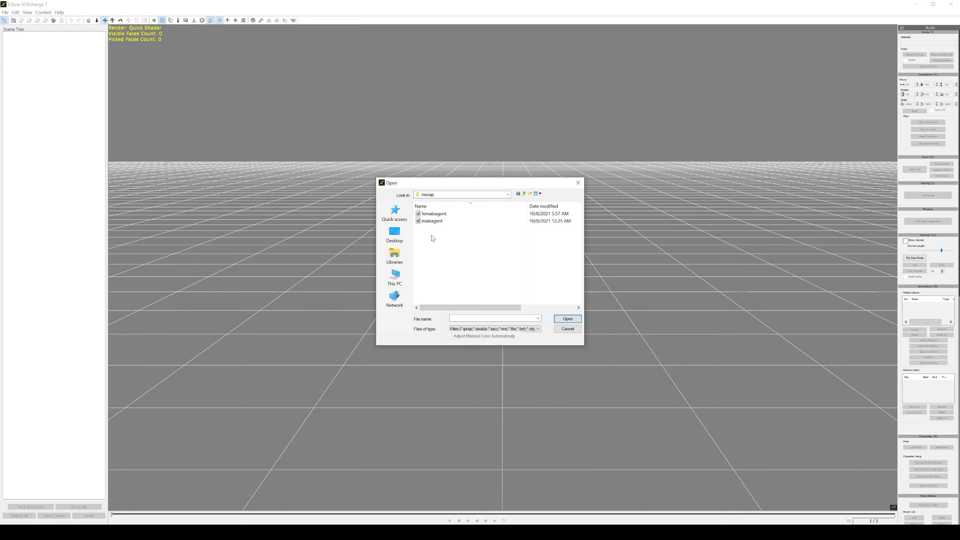
left_click(434, 214)
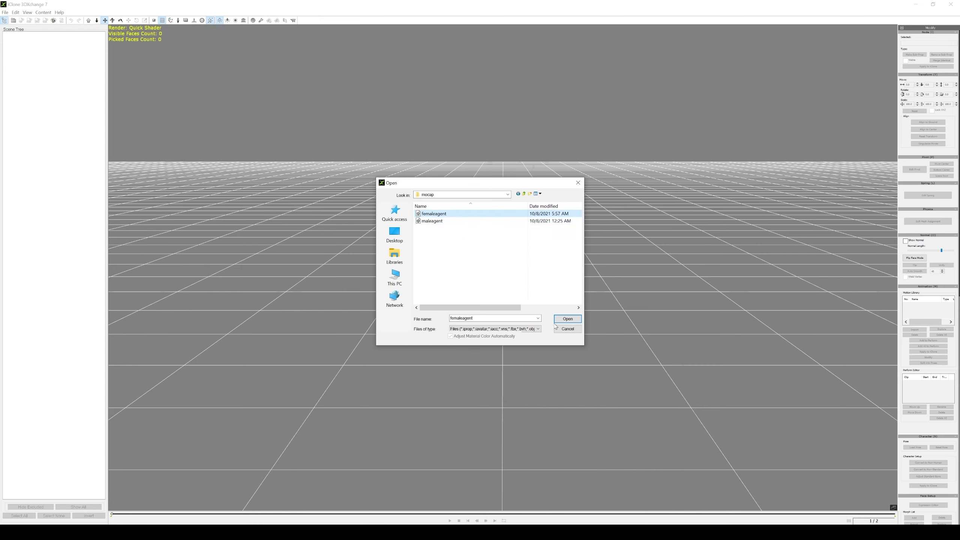
- Import femaleagent.fbx with the default FBX options and preview its femaleagent_femaleagent motion clip
left_click(565, 318)
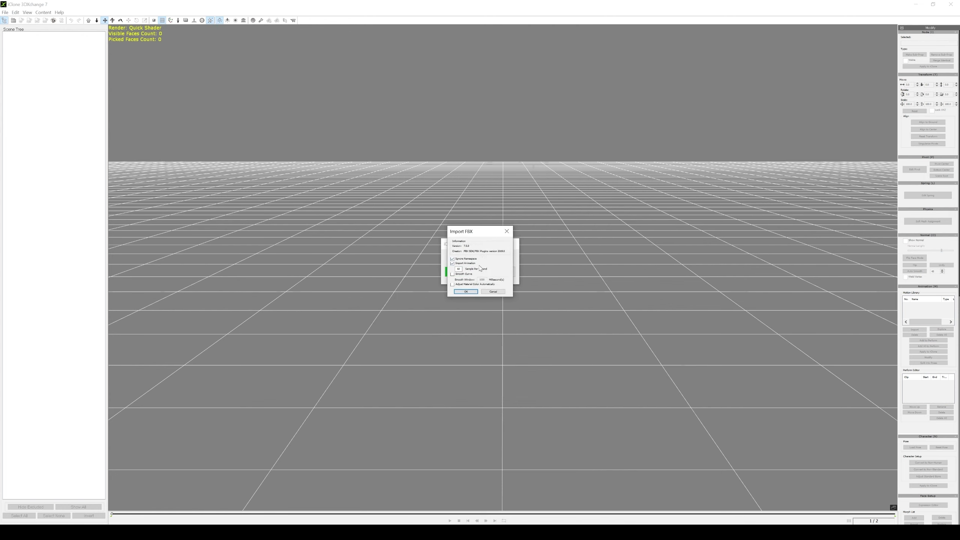
left_click(468, 291)
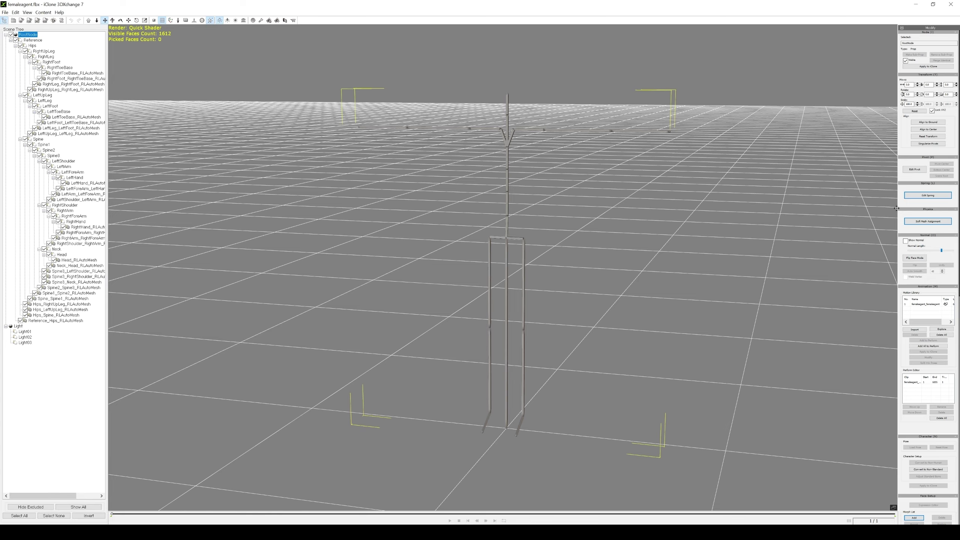
right_click_drag(720, 151, 724, 176)
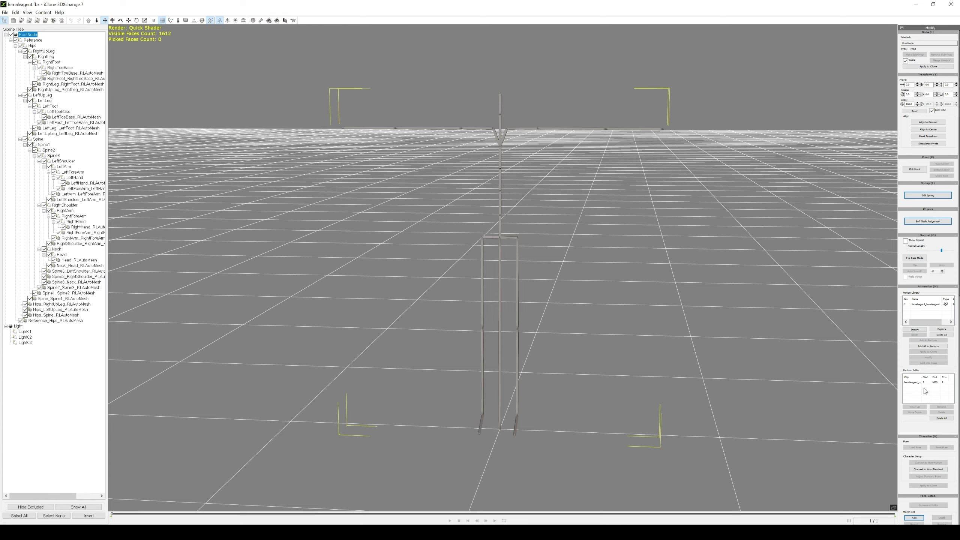
left_click(930, 305)
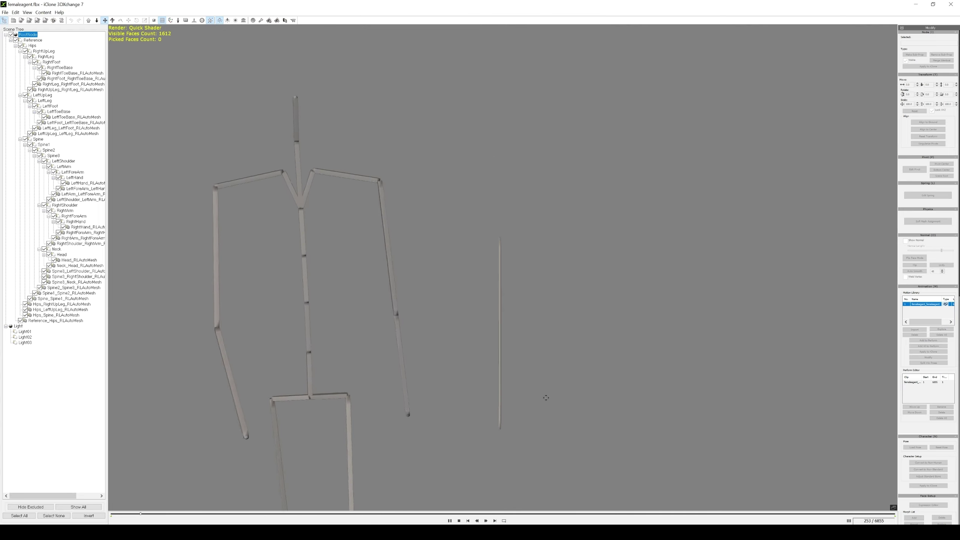
key("Escape")
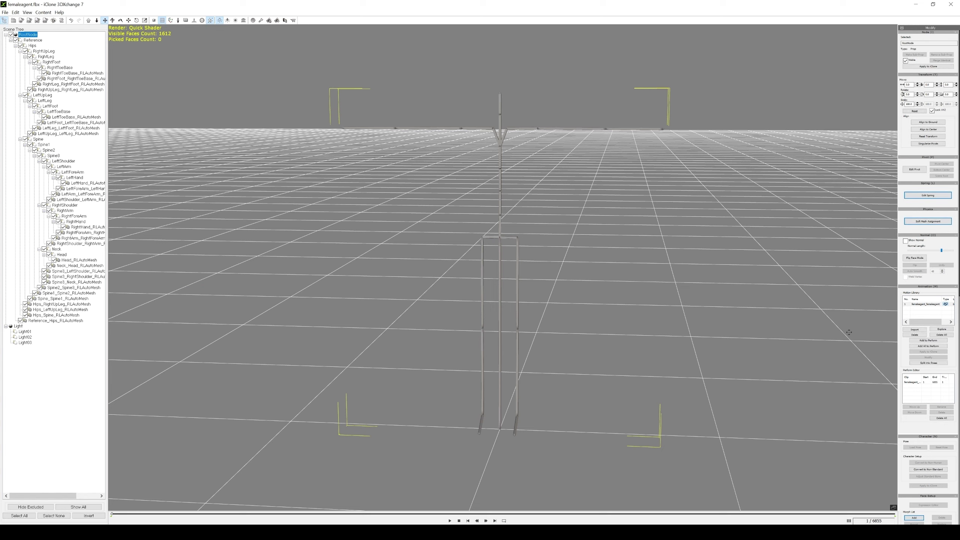
- Convert the skeleton to Non-Standard and map the head, shoulder and left arm bones
left_click(919, 469)
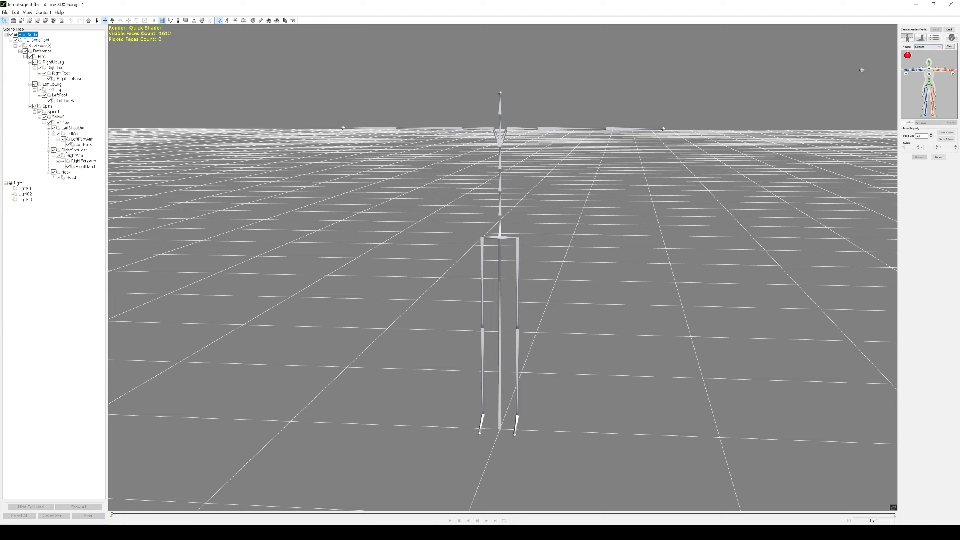
left_click(929, 65)
left_click(500, 108)
left_click(922, 70)
left_click(477, 129)
left_click(435, 128)
- Map the hip bone to the bottom spine slot and assign both shoulder bones
left_click(930, 76)
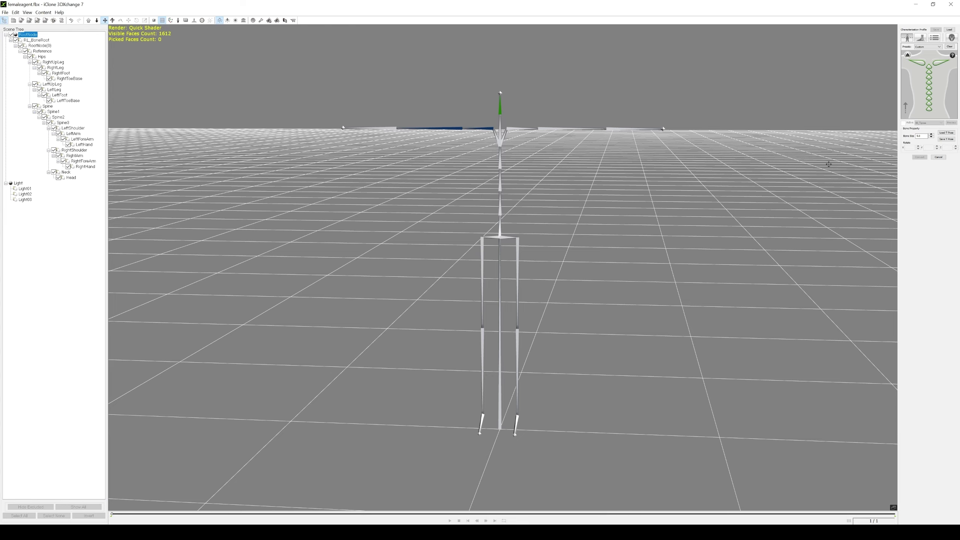
left_click(929, 109)
left_click(502, 227)
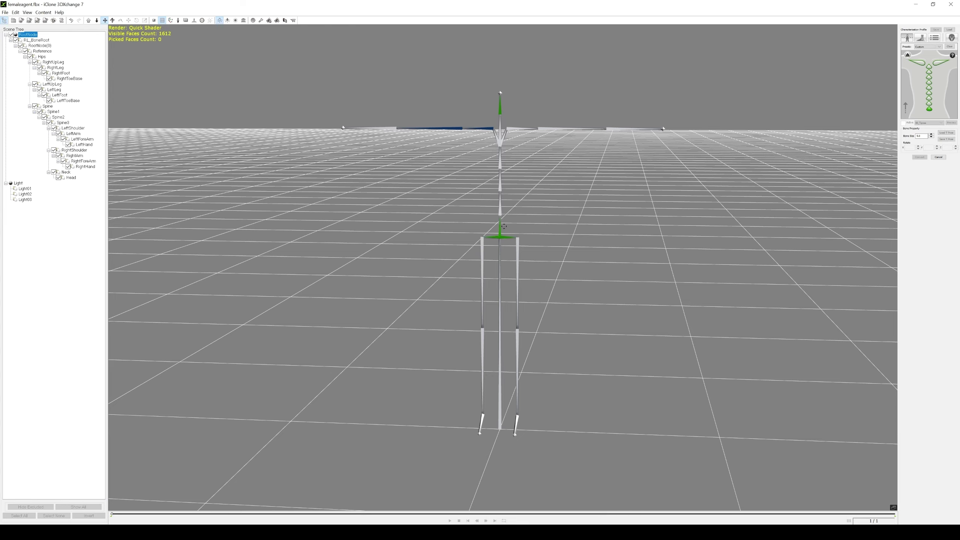
left_click(920, 64)
left_click(482, 128)
left_click(940, 64)
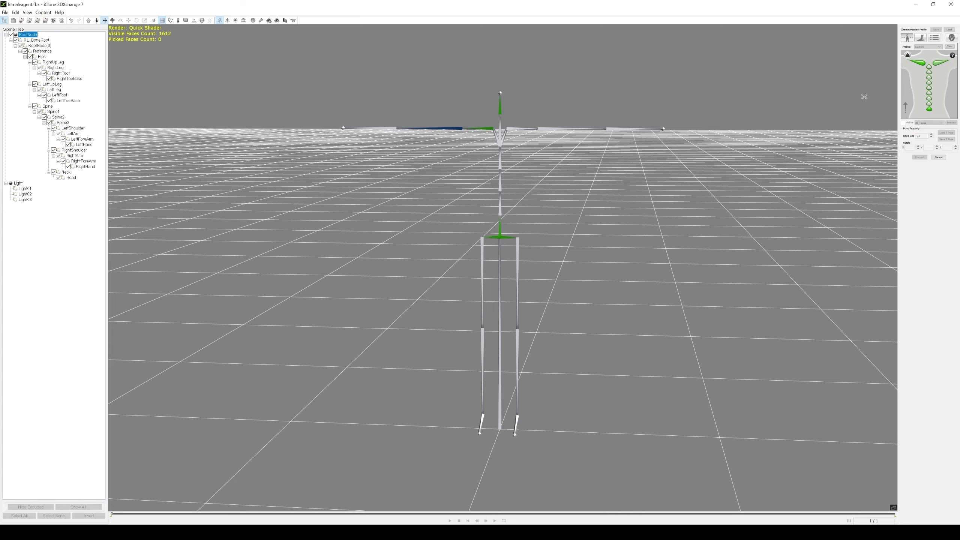
left_click(526, 130)
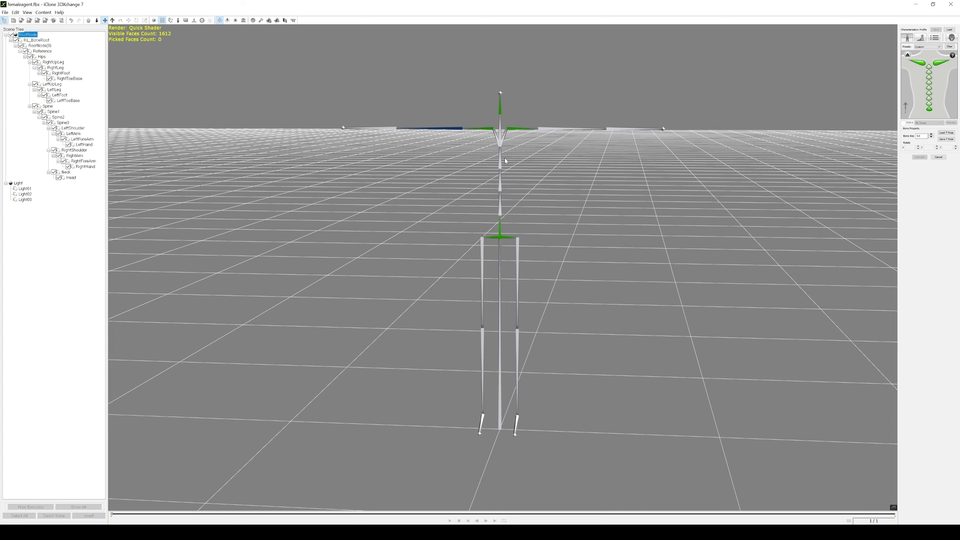
left_click(907, 55)
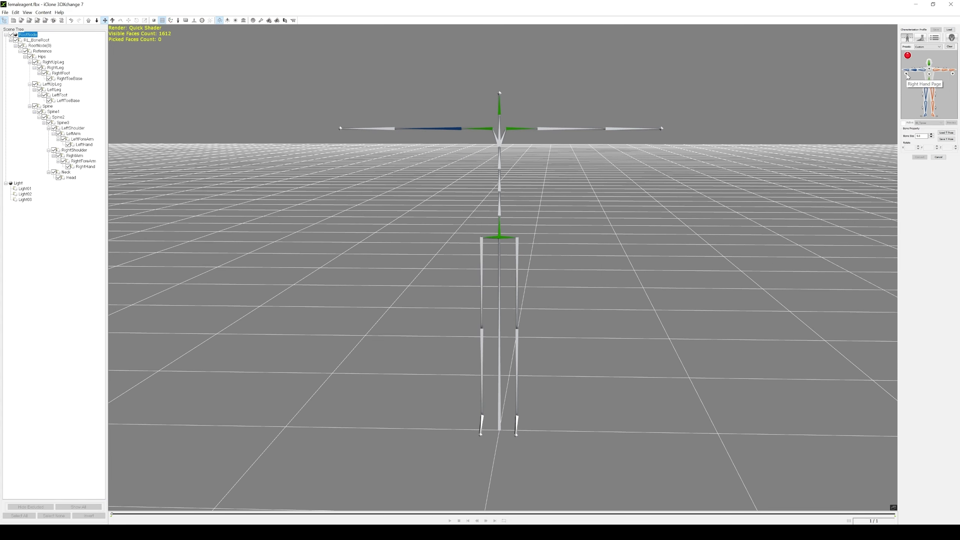
- Apply a characterization preset, convert the skeleton and accept the motion library update
left_click(907, 74)
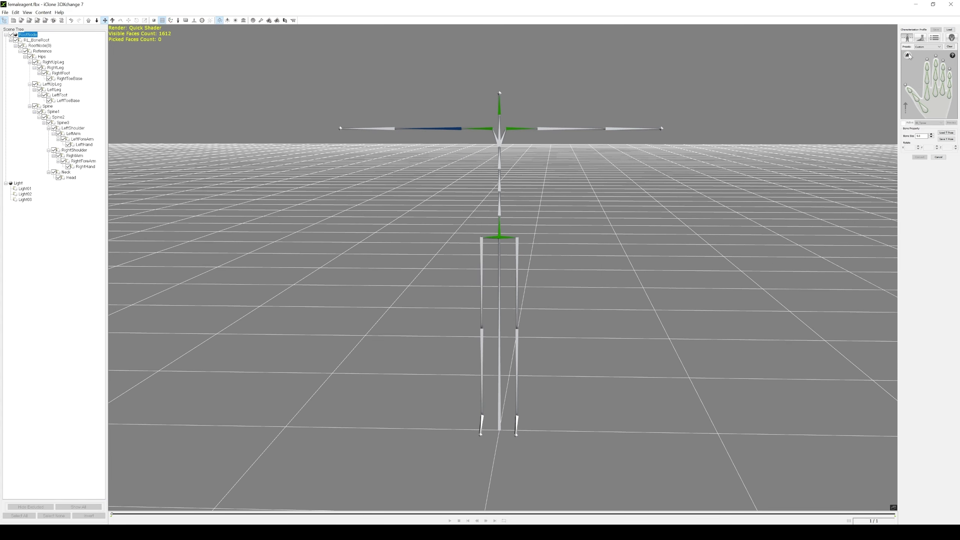
left_click(908, 56)
right_click_drag(734, 125, 675, 209)
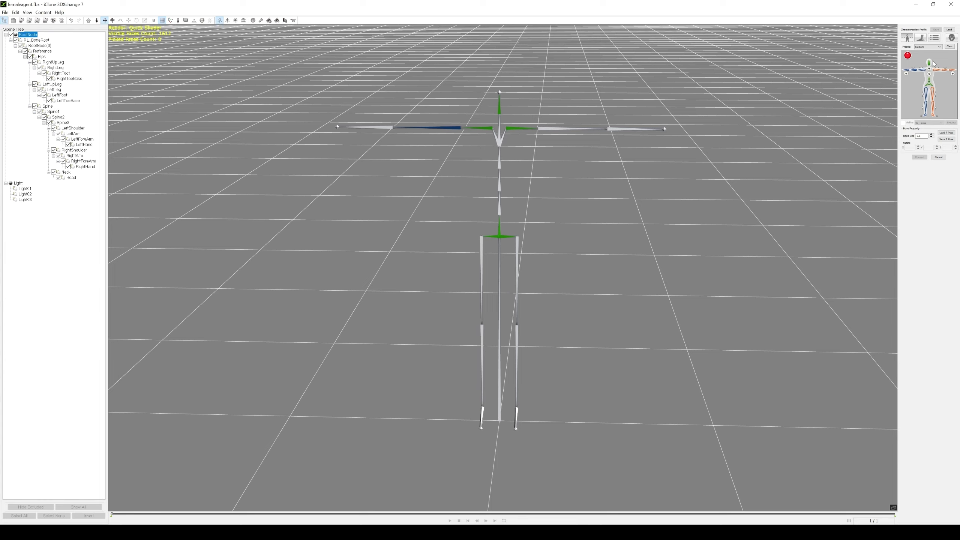
left_click(929, 47)
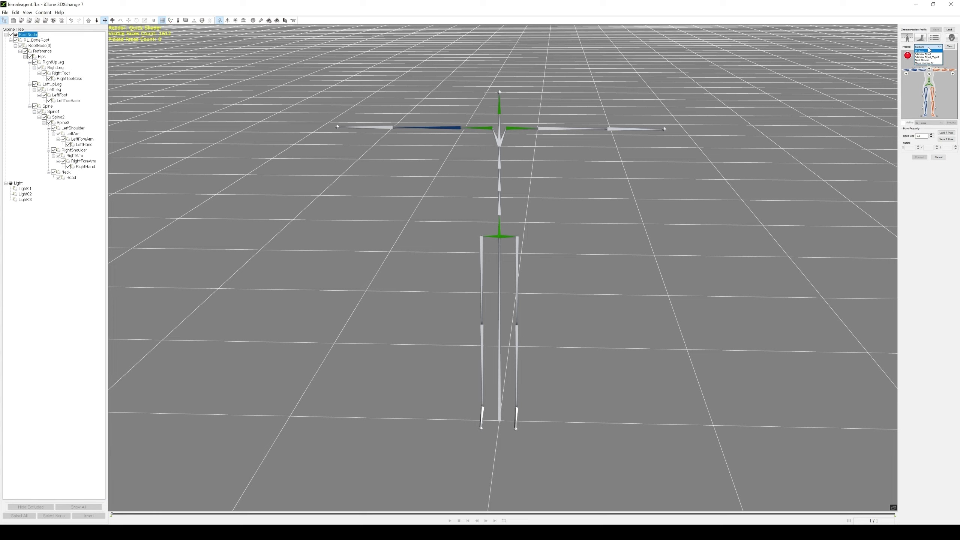
left_click(949, 31)
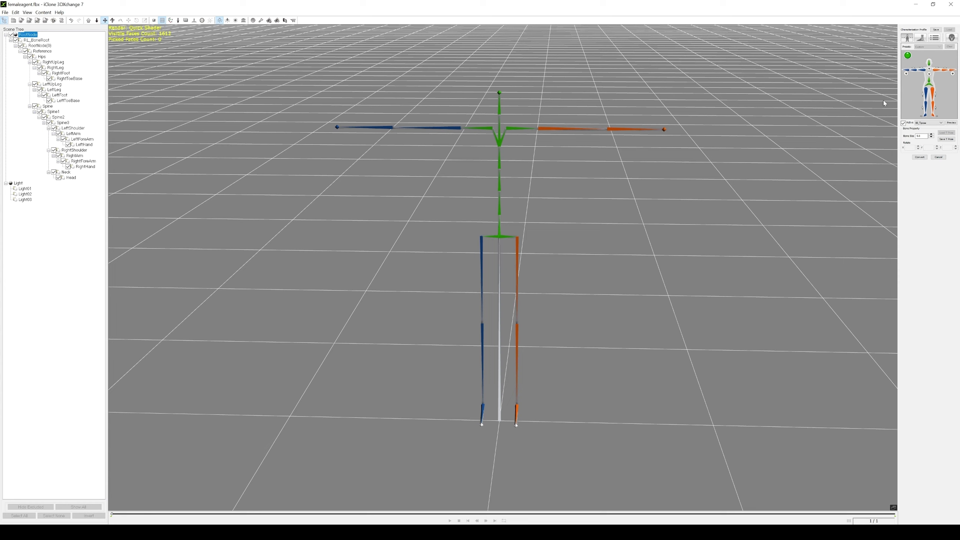
left_click(918, 158)
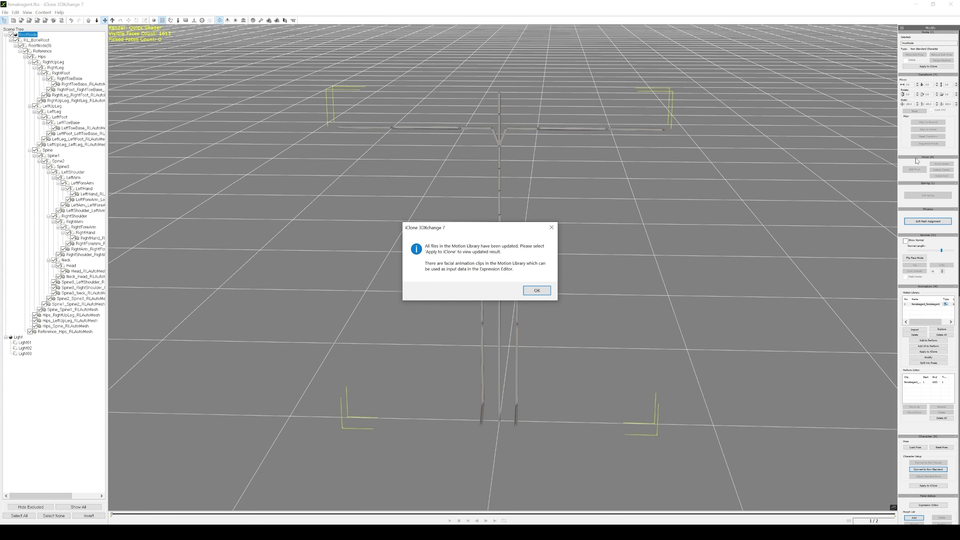
key("Return")
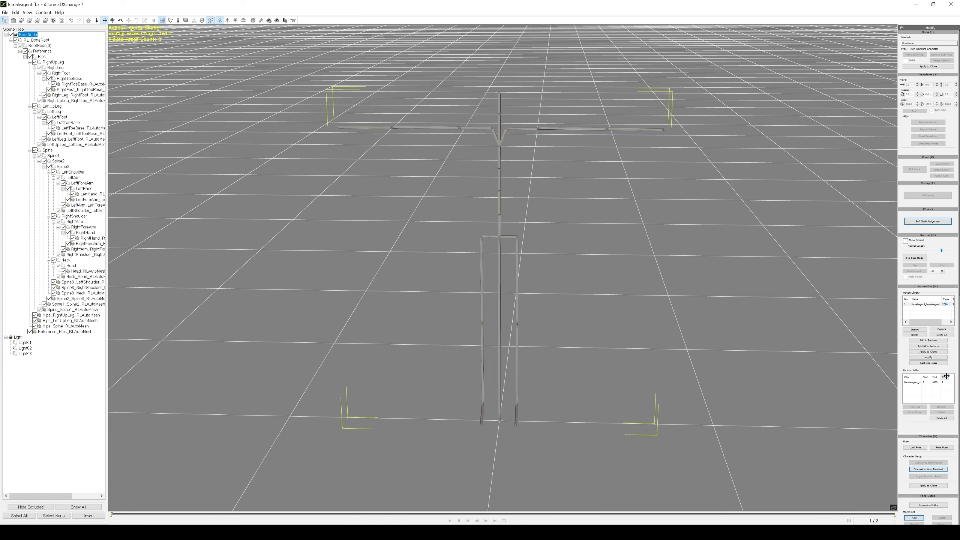
- Send the characterized femaleagent to iClone and scrub its motion to frame 109
left_click(929, 351)
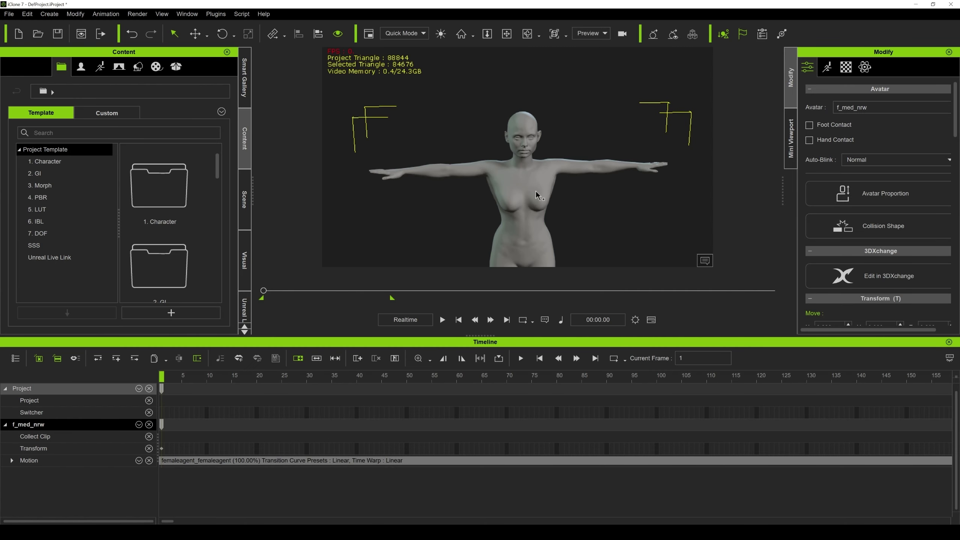
scroll(517, 178, "down", 3)
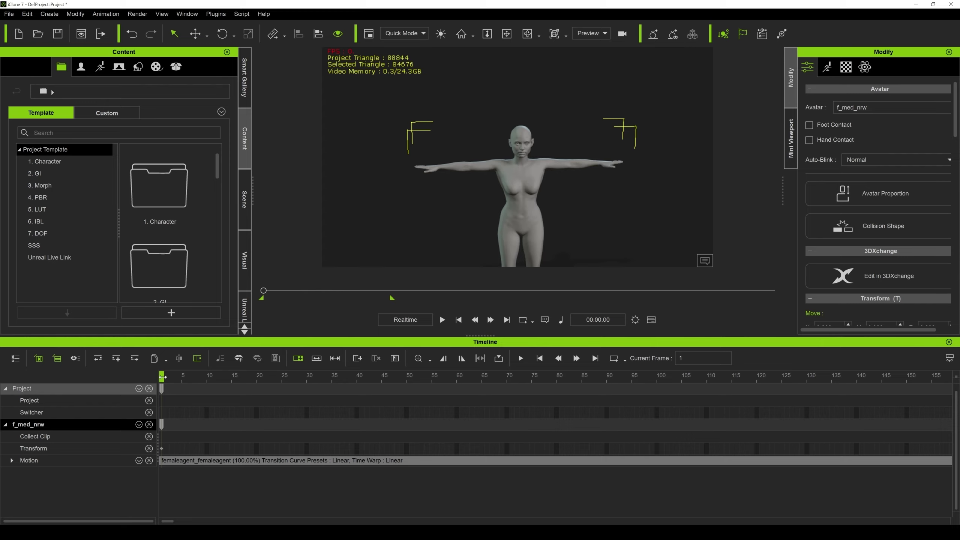
left_click_drag(162, 376, 207, 377)
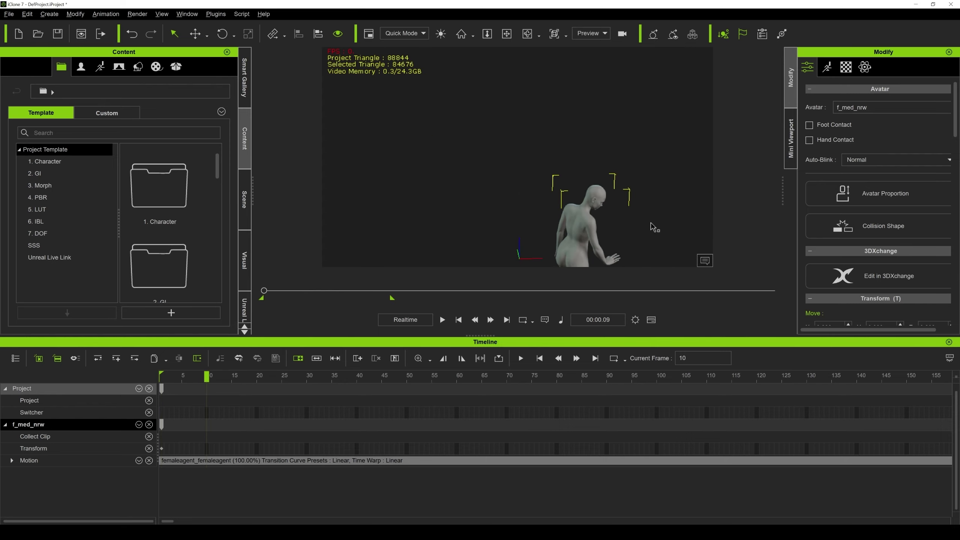
middle_click_drag(655, 227, 599, 197)
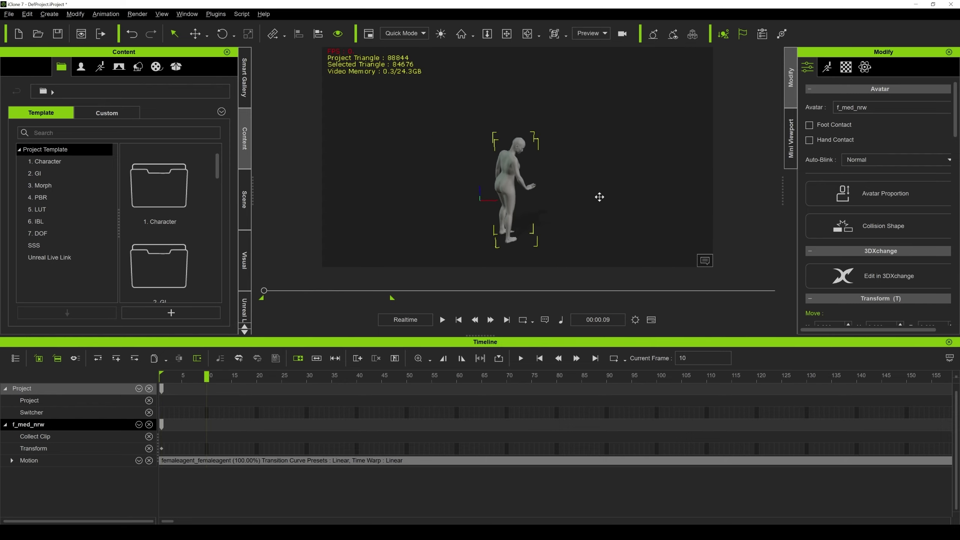
right_click_drag(599, 197, 374, 171)
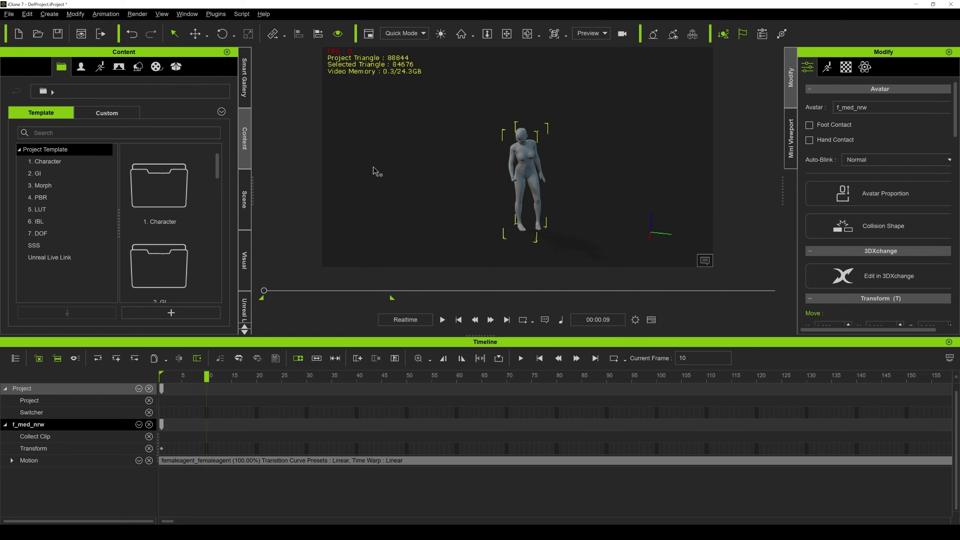
left_click_drag(205, 375, 499, 380)
- Extend the playback range to about frame 6800, scrub to frame 530 and frame the character
scroll(544, 429, "down", 2)
scroll(477, 418, "down", 5)
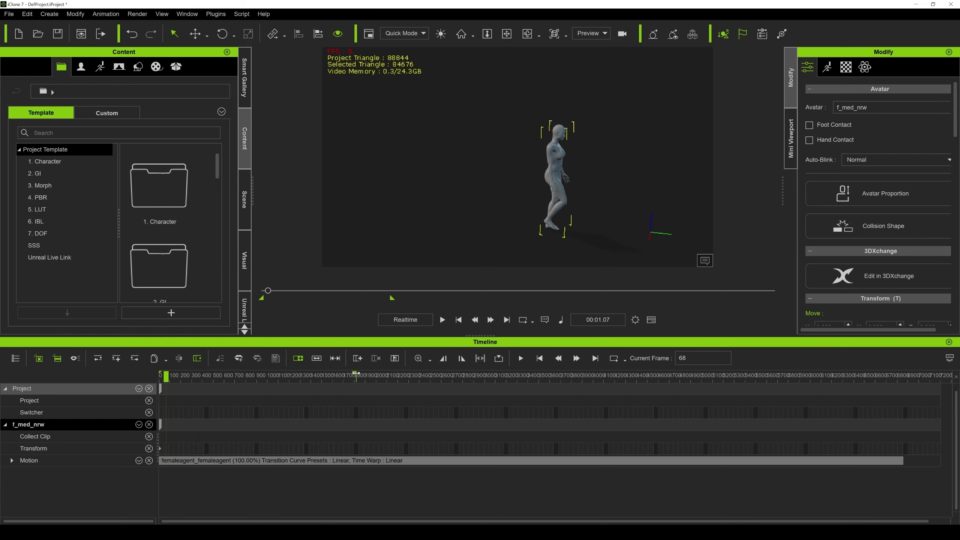
left_click_drag(355, 375, 900, 384)
left_click_drag(166, 374, 364, 387)
right_click_drag(543, 168, 524, 151)
scroll(487, 153, "up", 5)
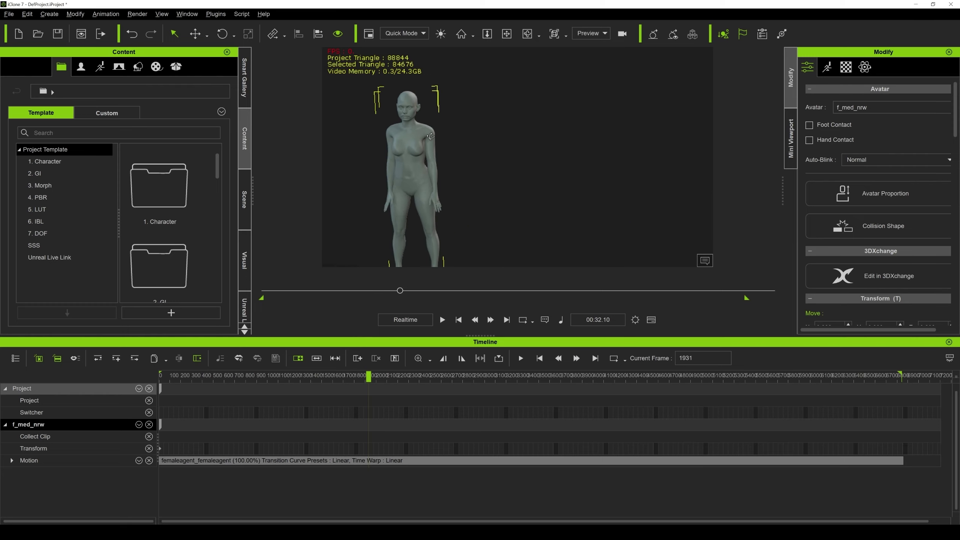
middle_click_drag(430, 136, 551, 144)
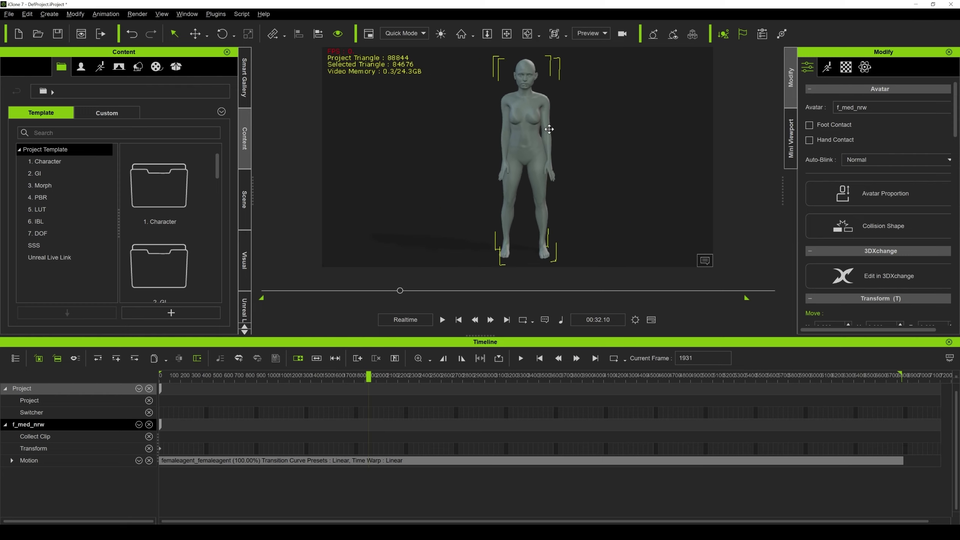
scroll(576, 148, "down", 2)
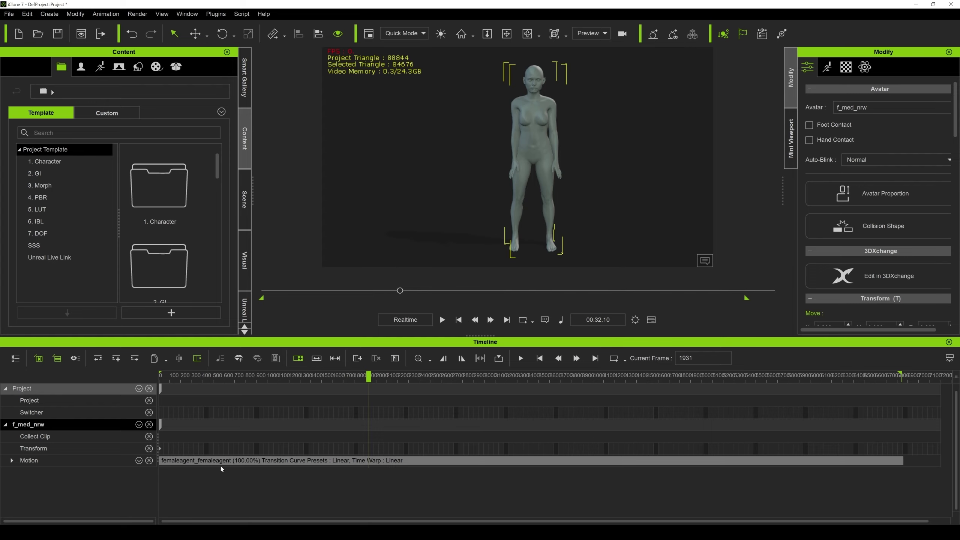
- Break the motion clip, delete the first piece and move the _02 piece to the timeline start
right_click(368, 464)
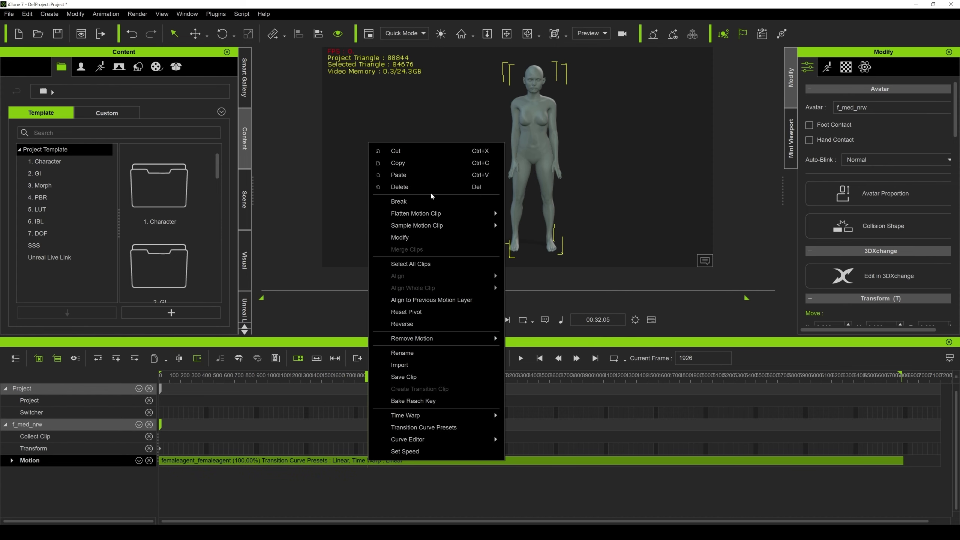
left_click(428, 203)
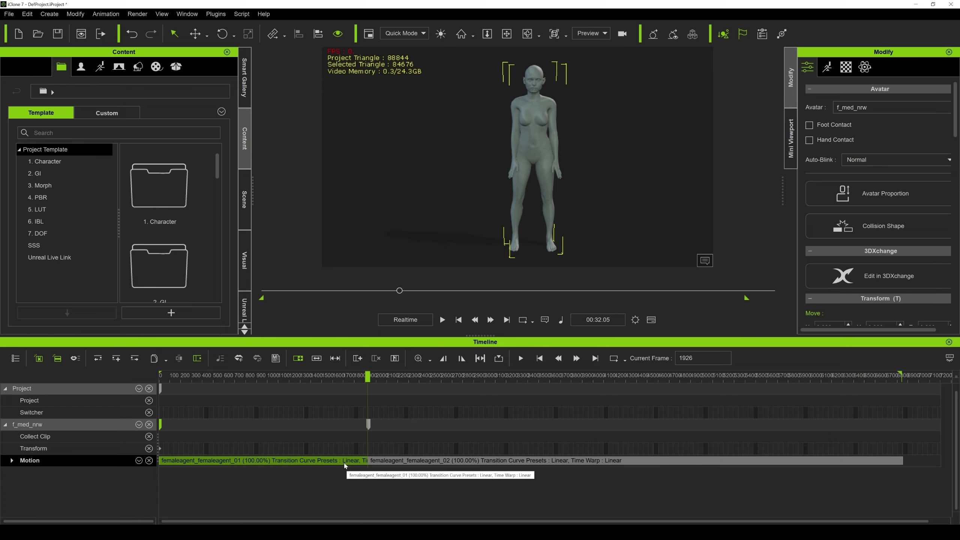
key("Delete")
left_click(382, 459)
left_click_drag(382, 459, 172, 467)
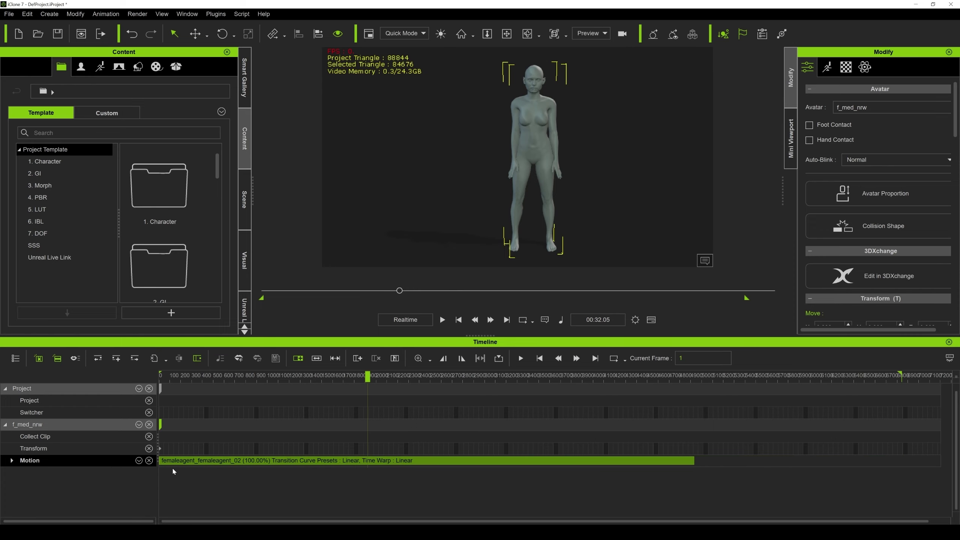
- Play the motion from the start and scrub forward to find where it should end
left_click(172, 376)
left_click_drag(366, 379, 132, 387)
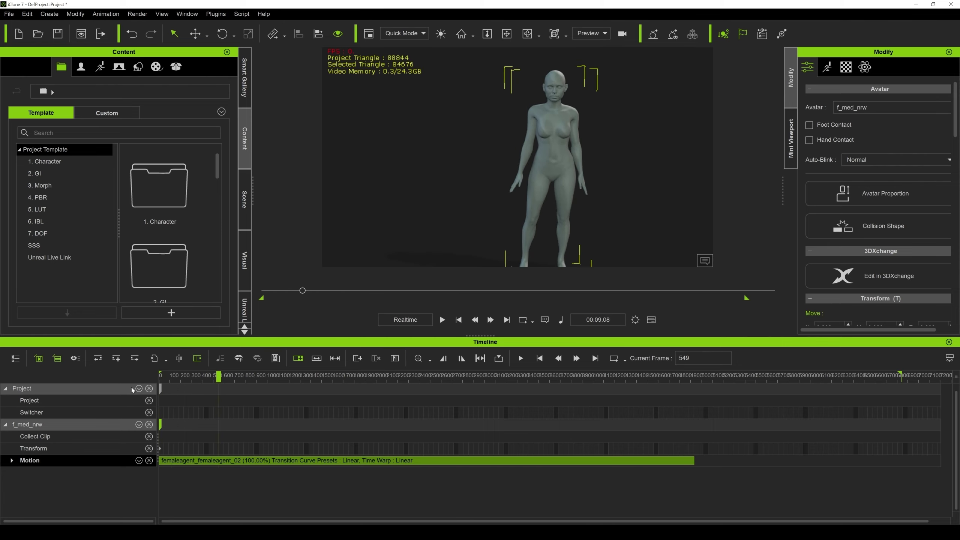
left_click(443, 319)
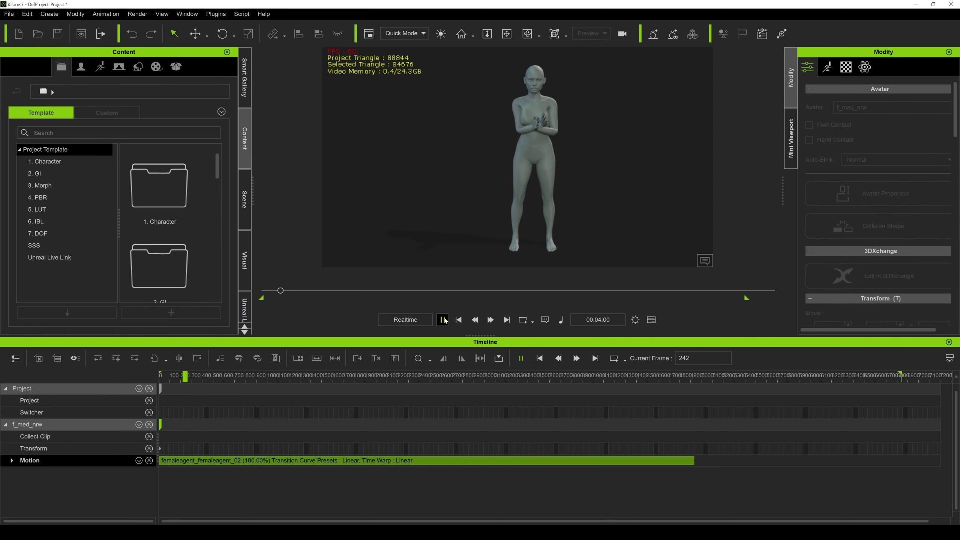
left_click(442, 320)
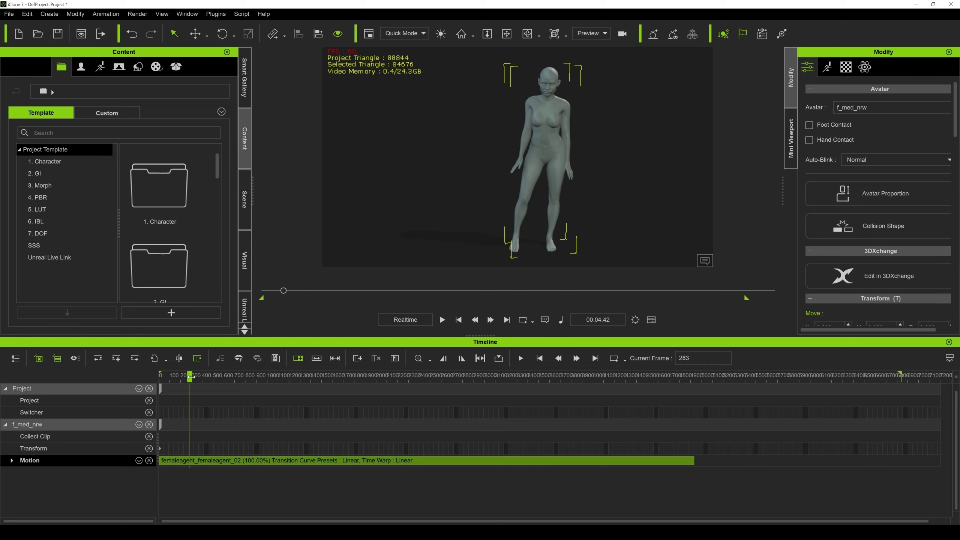
left_click_drag(190, 376, 548, 400)
- Split the clip at frame 3594 and delete the trailing _02 piece
right_click(549, 463)
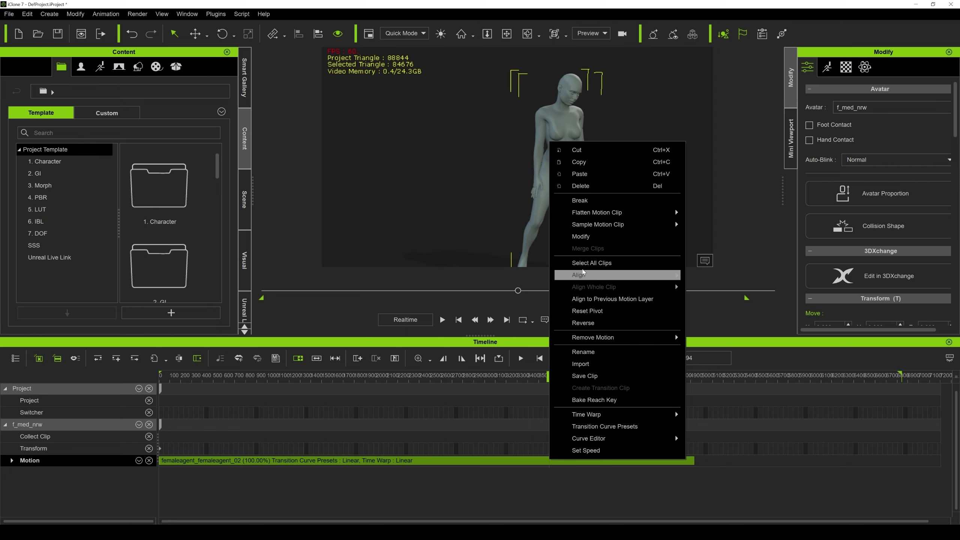
key("Escape")
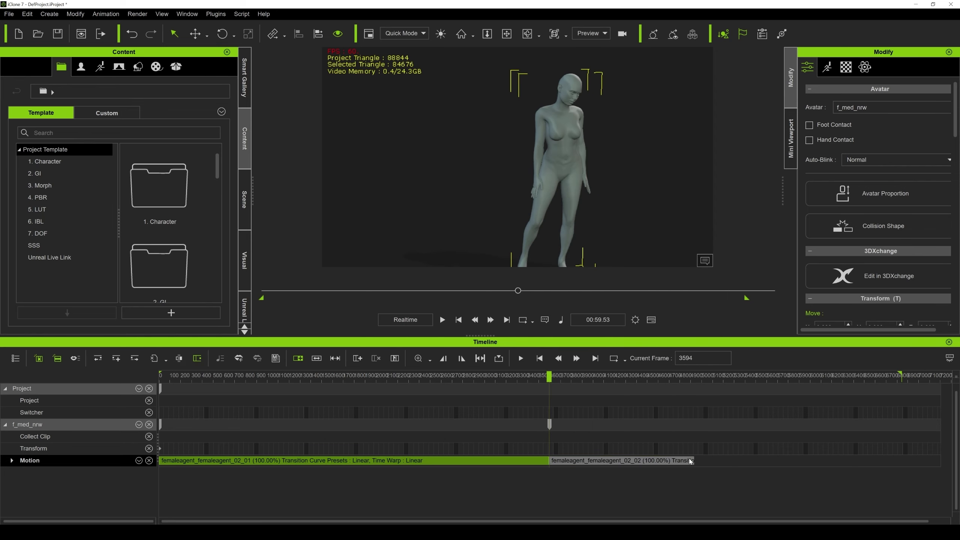
left_click(668, 461)
key("Delete")
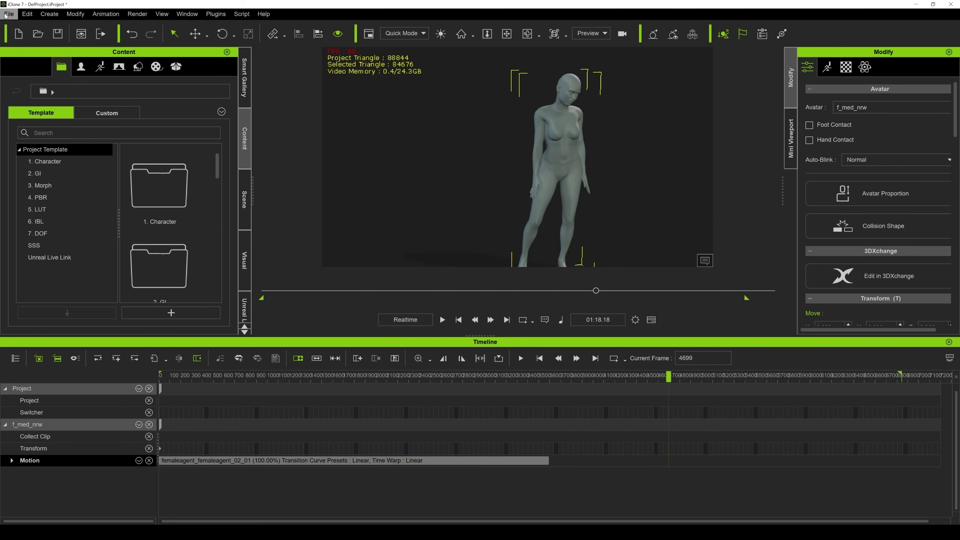
- Save the project as femalebody.iProject in the D:\unclsesam folder
left_click(9, 14)
left_click(33, 64)
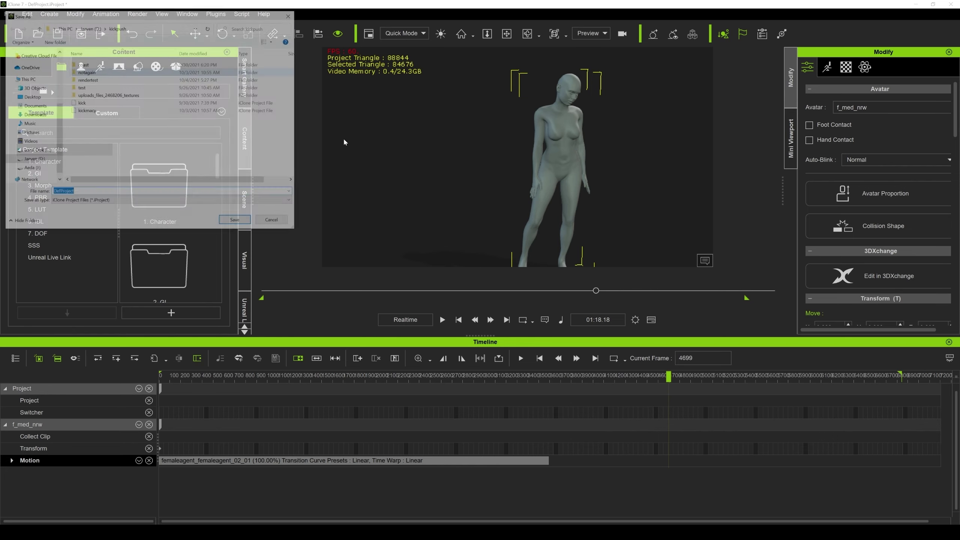
left_click(90, 27)
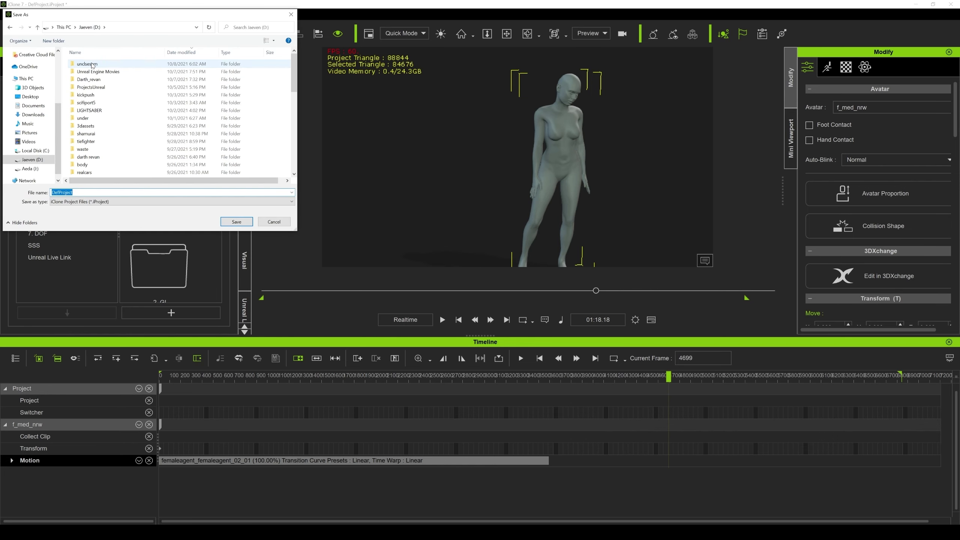
double_click(95, 64)
double_click(61, 192)
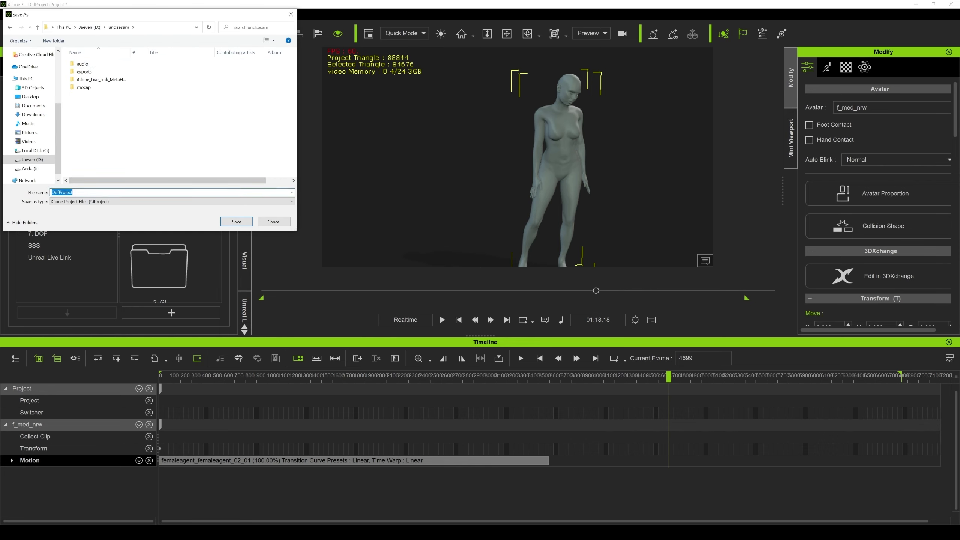
type("femalebody")
left_click(239, 226)
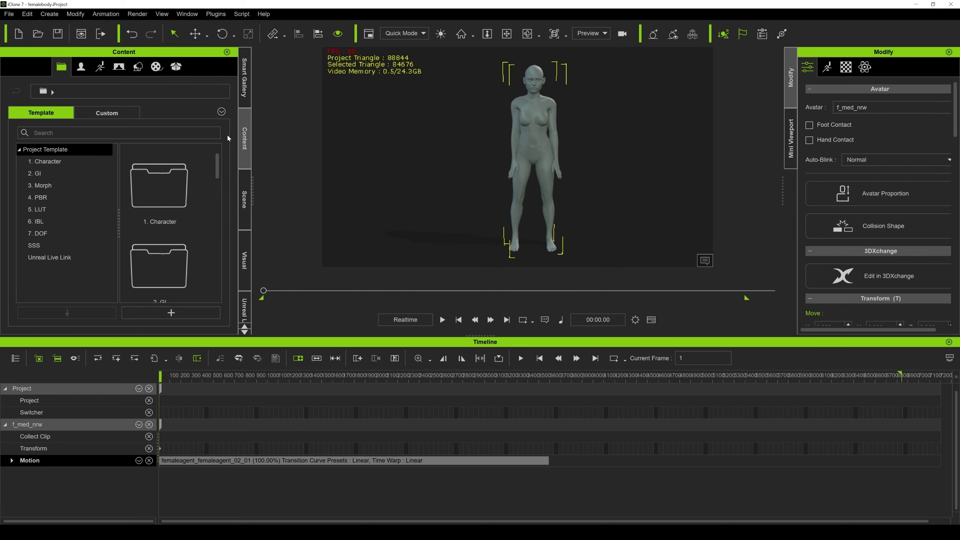
- Place the Arc_001 3D block prop left of the character
left_click(177, 67)
left_click(159, 70)
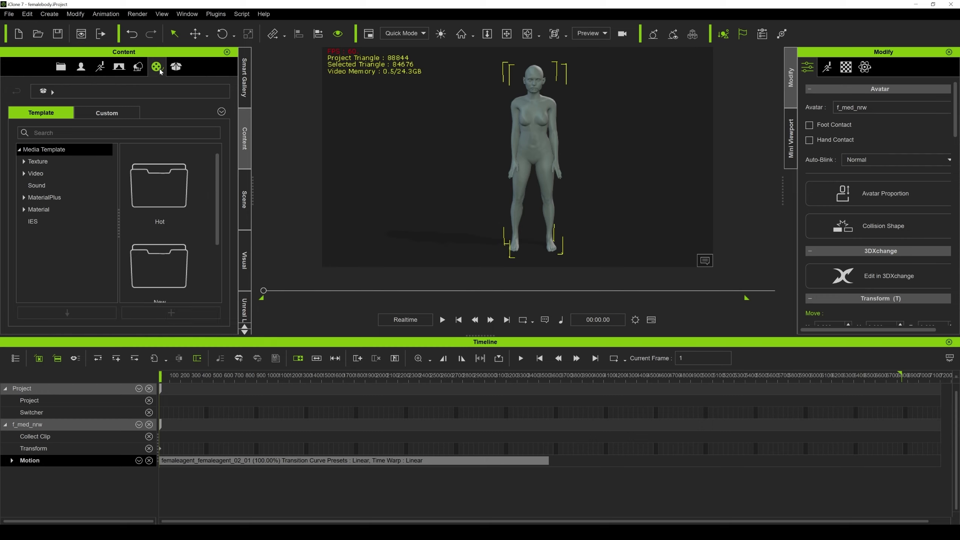
left_click(143, 67)
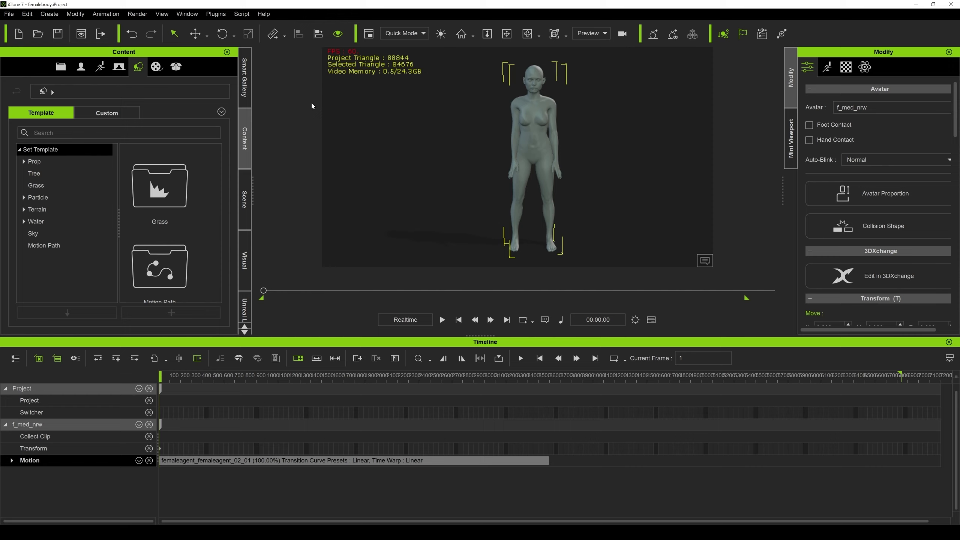
left_click(23, 161)
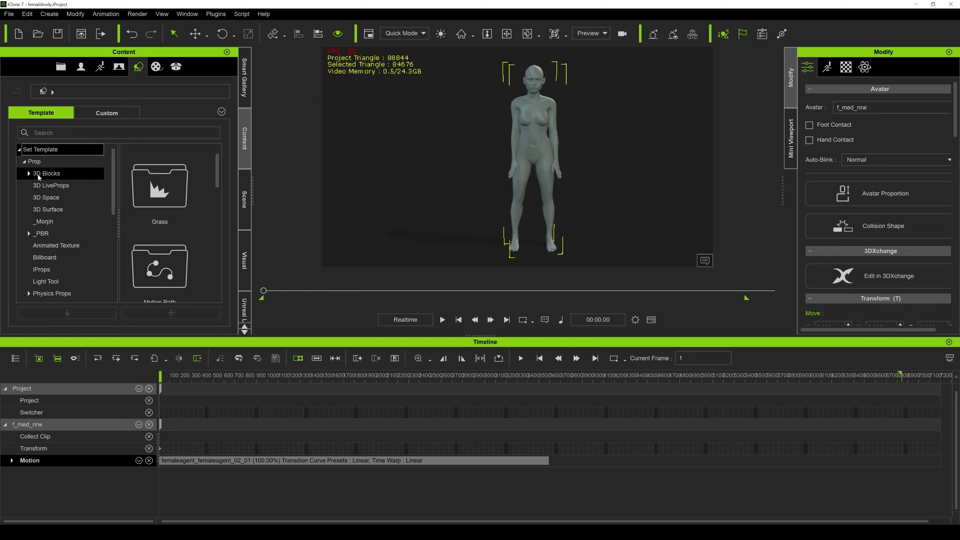
left_click(44, 174)
double_click(171, 191)
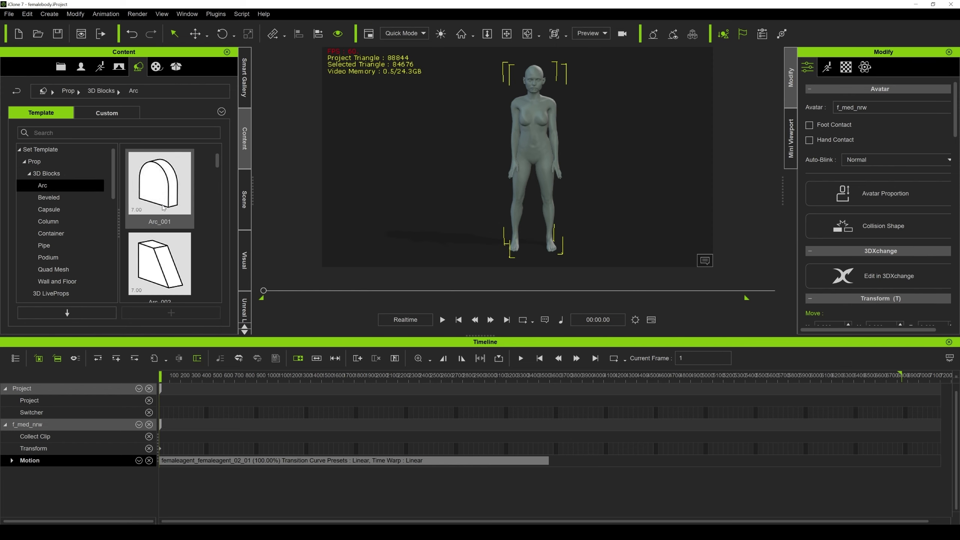
left_click_drag(162, 185, 376, 213)
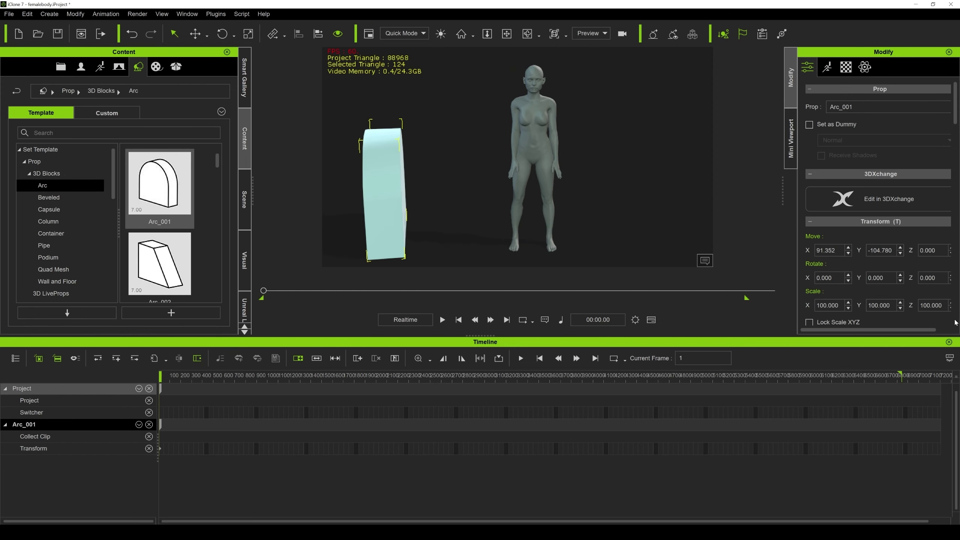
- Set the Arc_001 prop's Scale X, Y and Z to 10
left_click_drag(928, 305, 920, 305)
double_click(827, 305)
type("10")
key("Return")
double_click(880, 305)
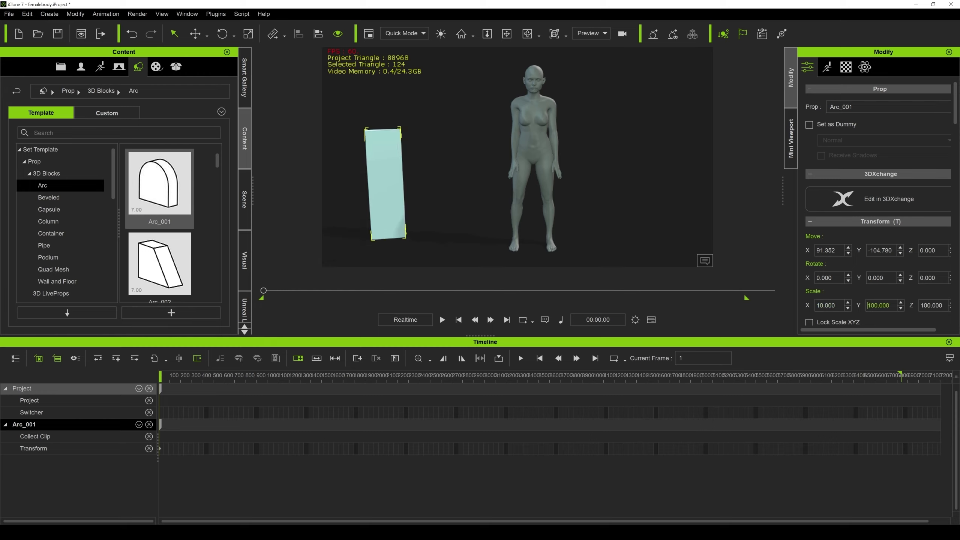
type("10")
key("Return")
double_click(930, 306)
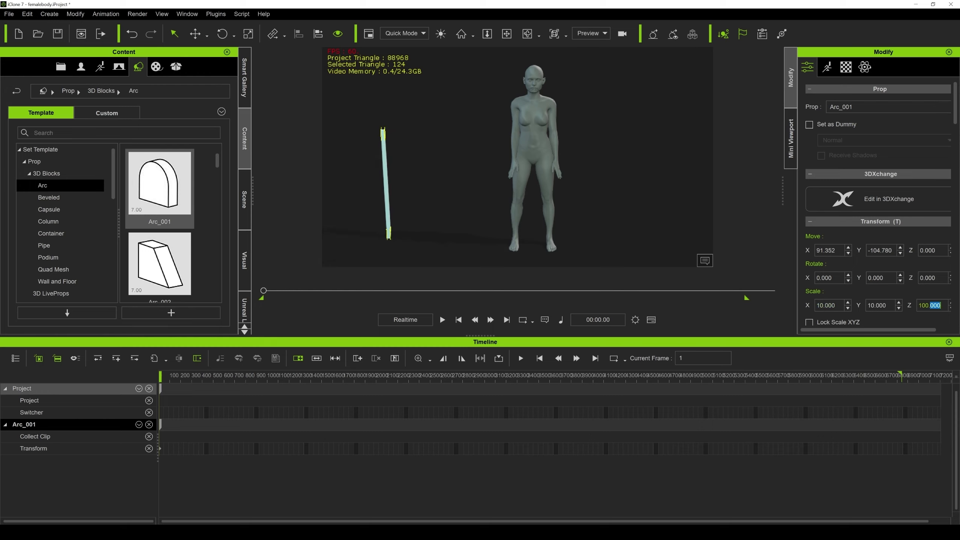
key("ctrl+a")
type("10")
key("Return")
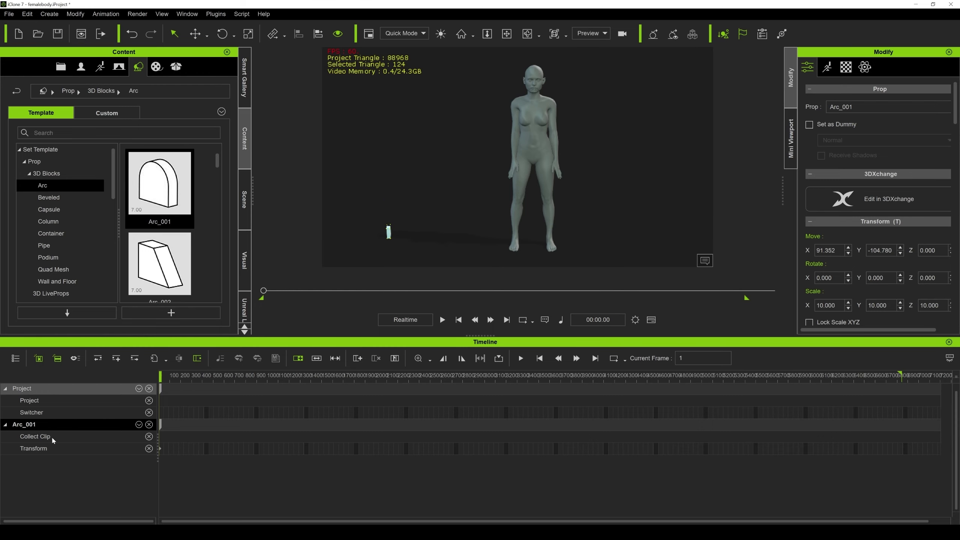
left_click(158, 69)
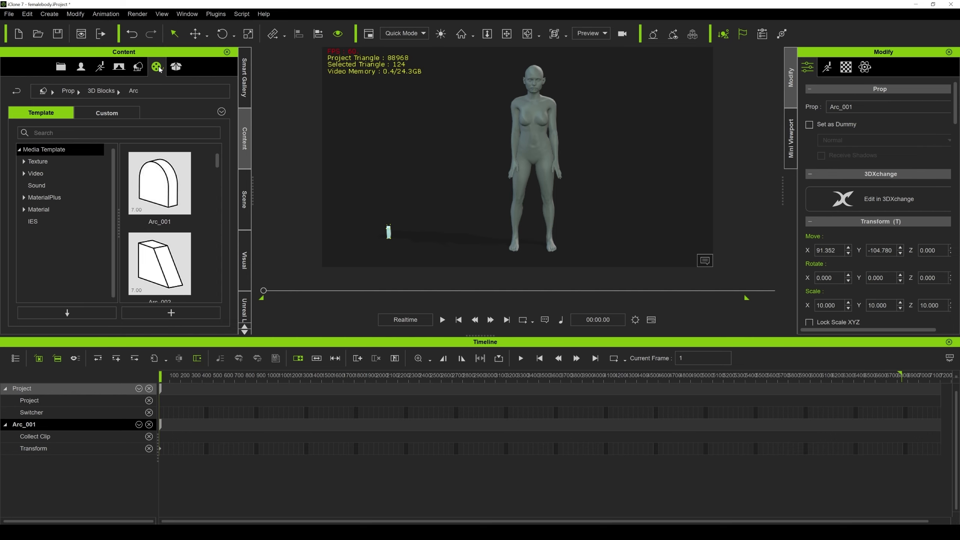
- Find the template sound clip files on disk via Find File in Media > Sound
left_click(37, 186)
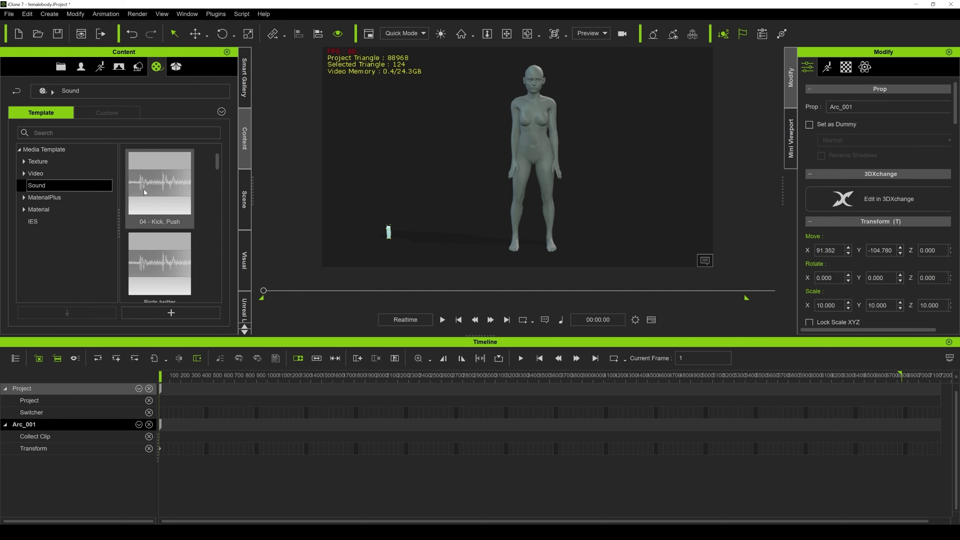
right_click(176, 250)
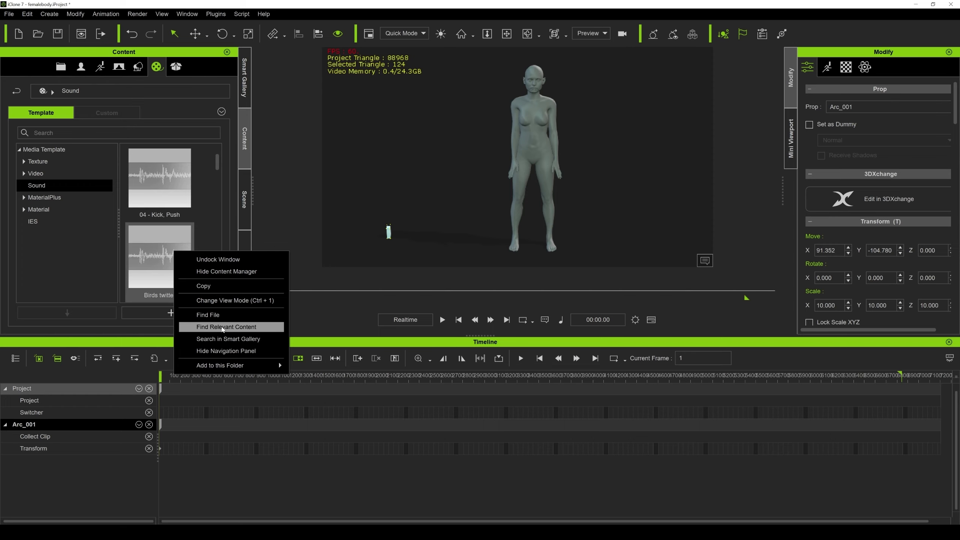
left_click(222, 315)
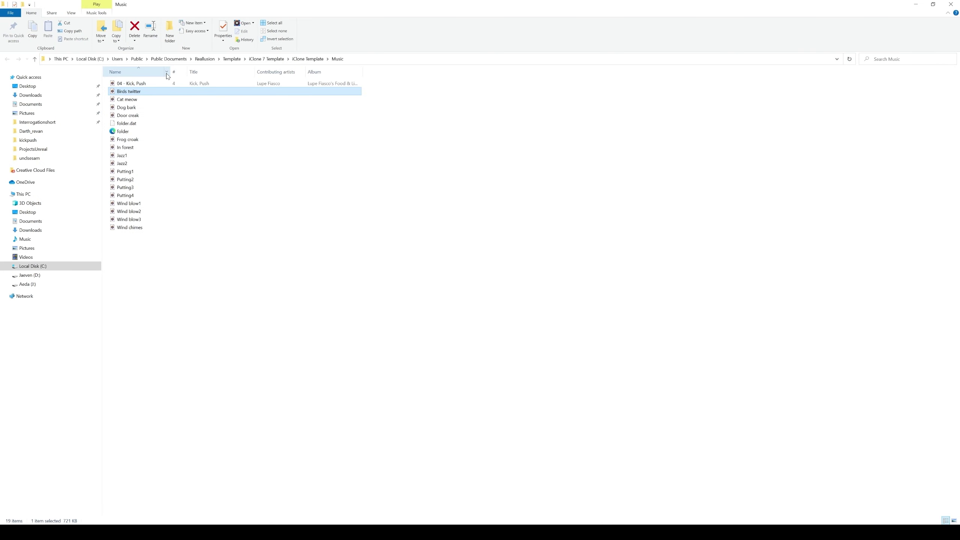
- Delete all the sample sound files from the Template Music folder
left_click_drag(172, 72, 260, 72)
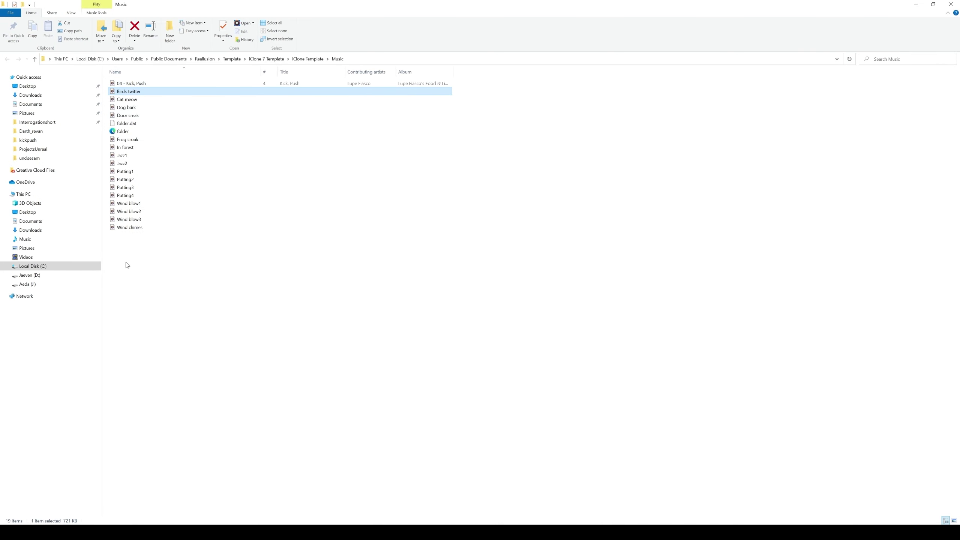
left_click_drag(241, 349, 119, 78)
key("Delete")
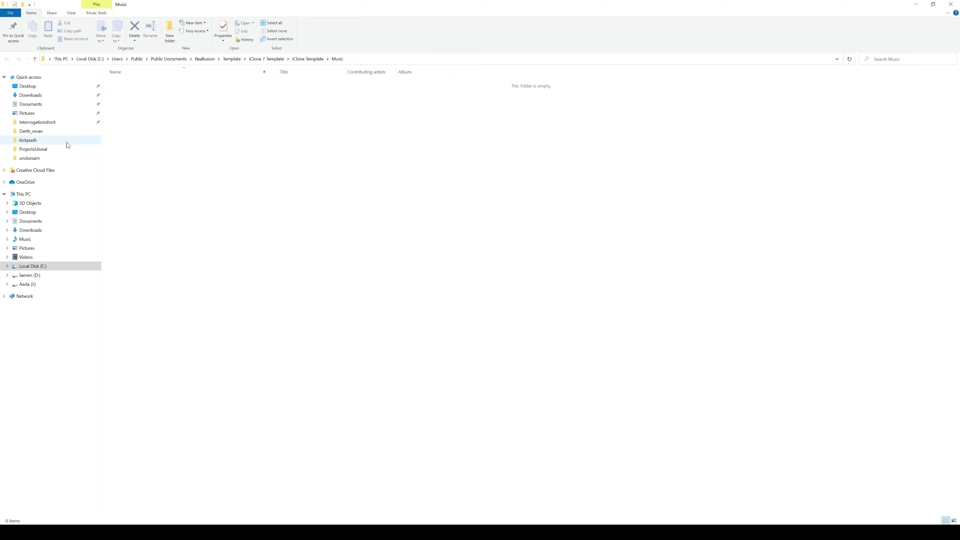
- Copy the female audio file from D:\unclesam\exports into the Template Music folder
left_click(41, 159)
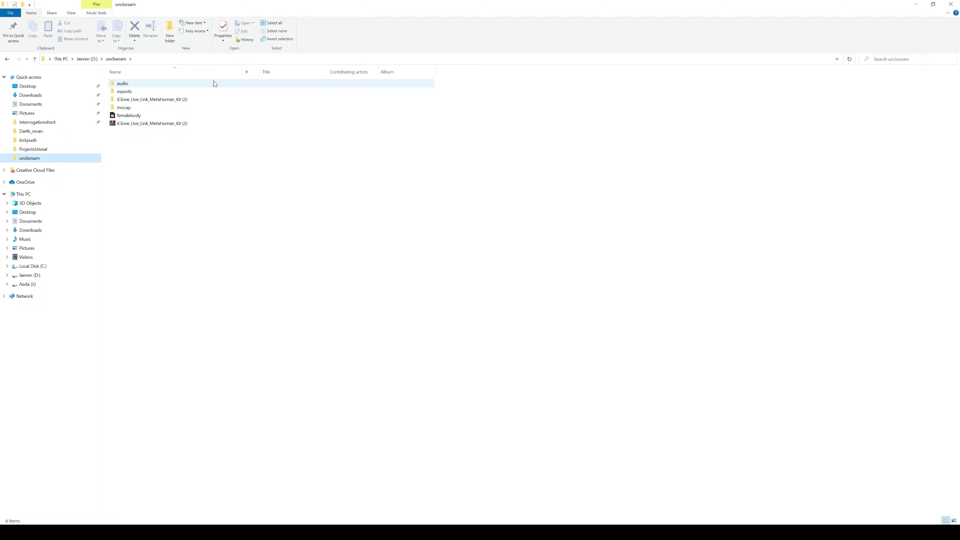
left_click(119, 84)
double_click(114, 91)
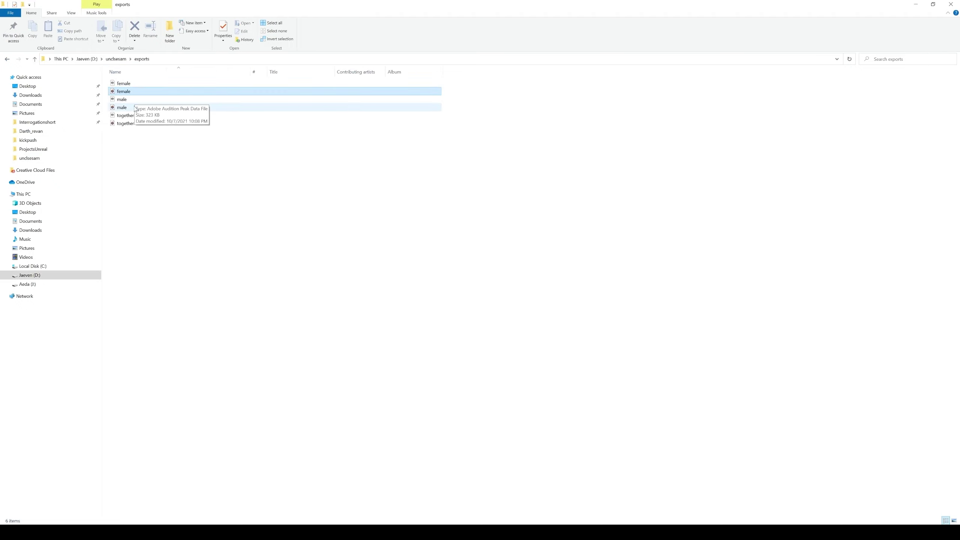
left_click(123, 108)
left_click(135, 126)
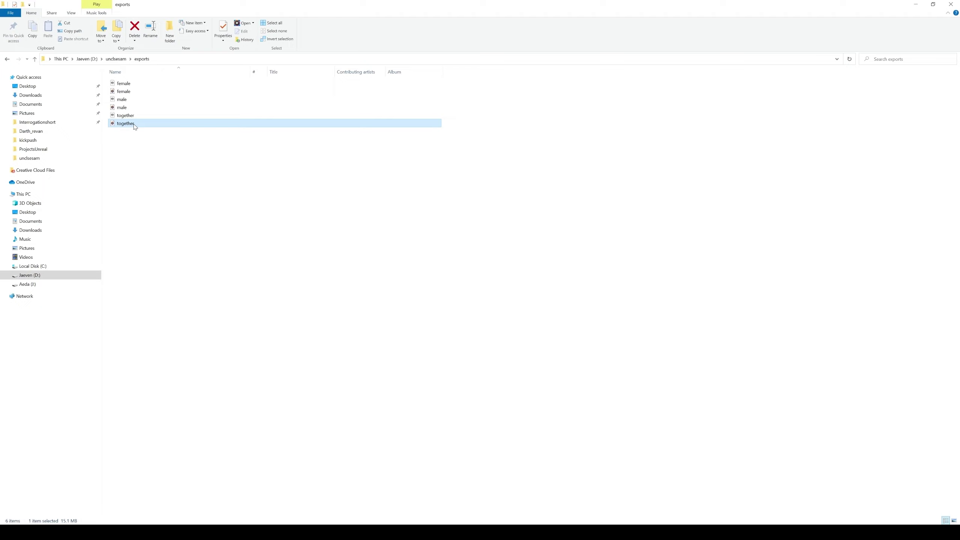
right_click(125, 92)
left_click(150, 228)
left_click(81, 532)
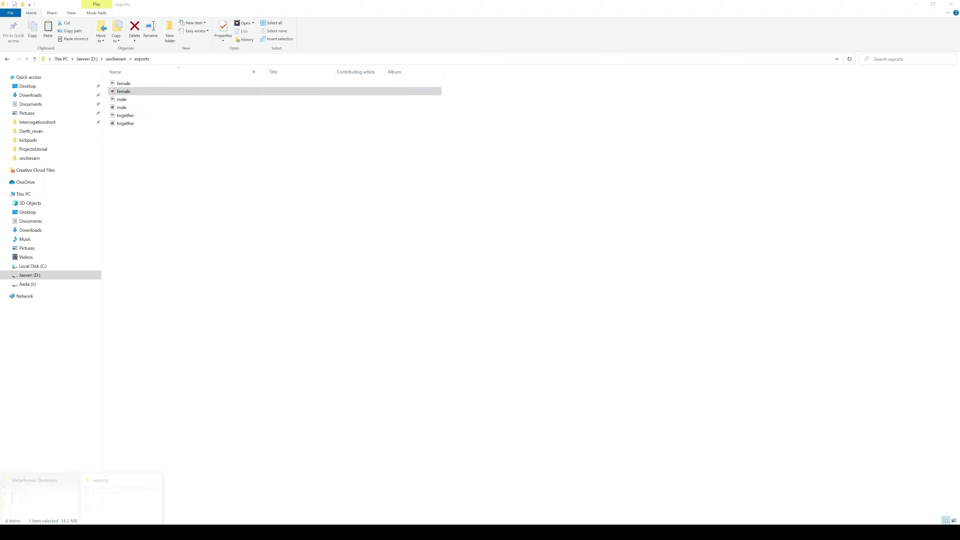
left_click(7, 58)
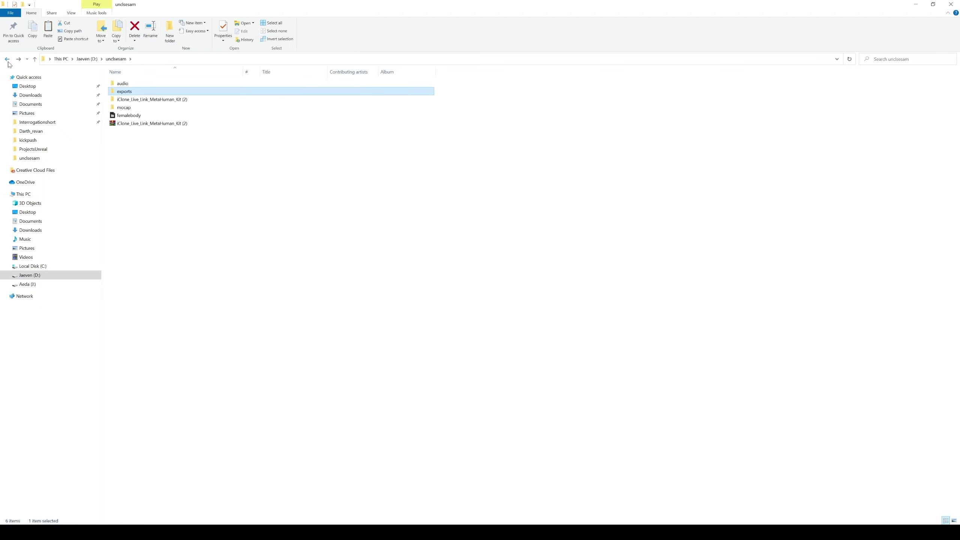
left_click(7, 58)
right_click(252, 138)
left_click(278, 193)
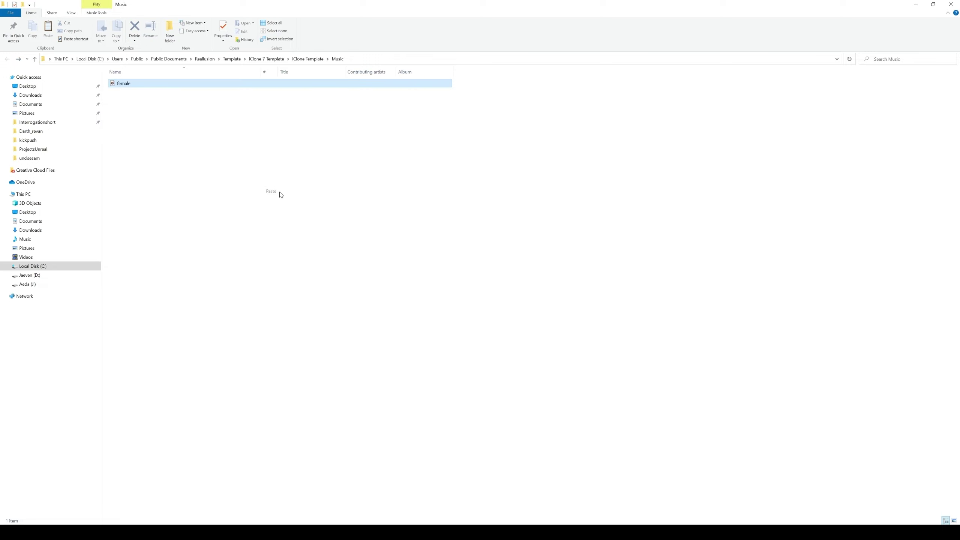
- Paste the male audio file into the Music folder and minimize File Explorer
left_click(18, 59)
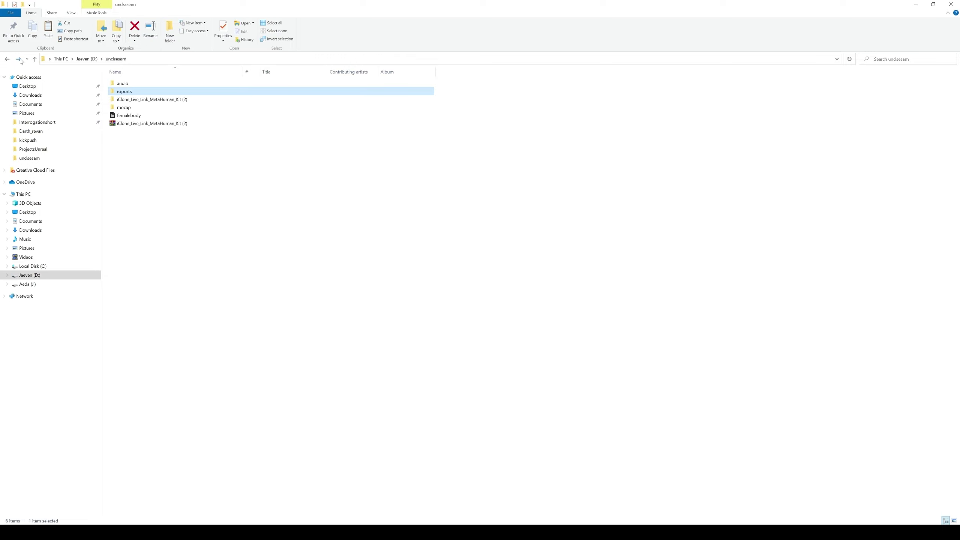
left_click(18, 59)
left_click(7, 59)
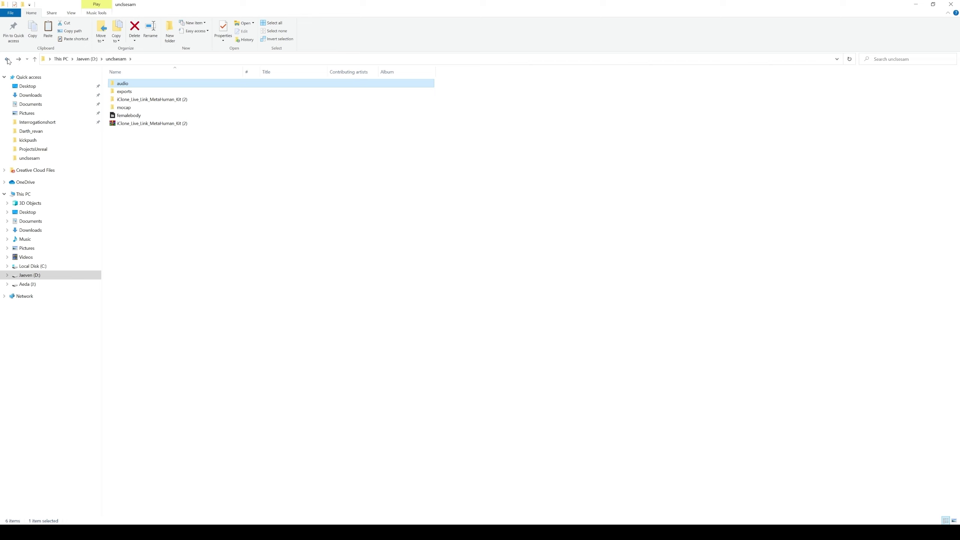
left_click(7, 58)
right_click(220, 119)
left_click(261, 171)
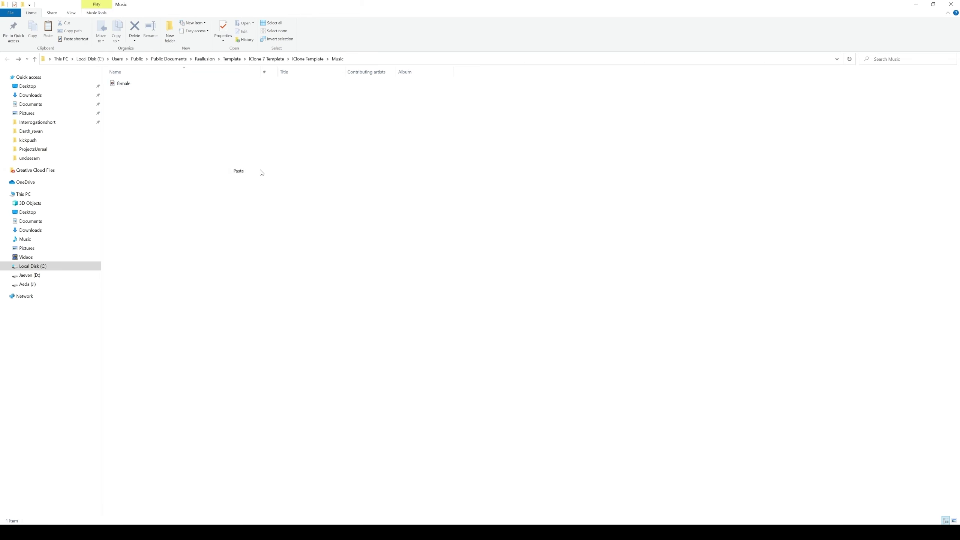
left_click(916, 4)
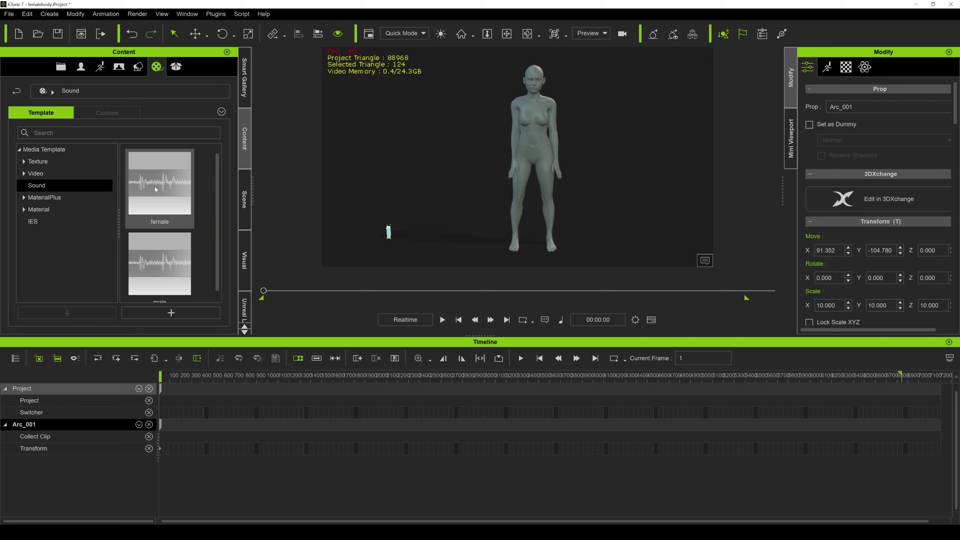
- Add the female sound clip to the scene and play it back with the animation
left_click_drag(155, 186, 387, 231)
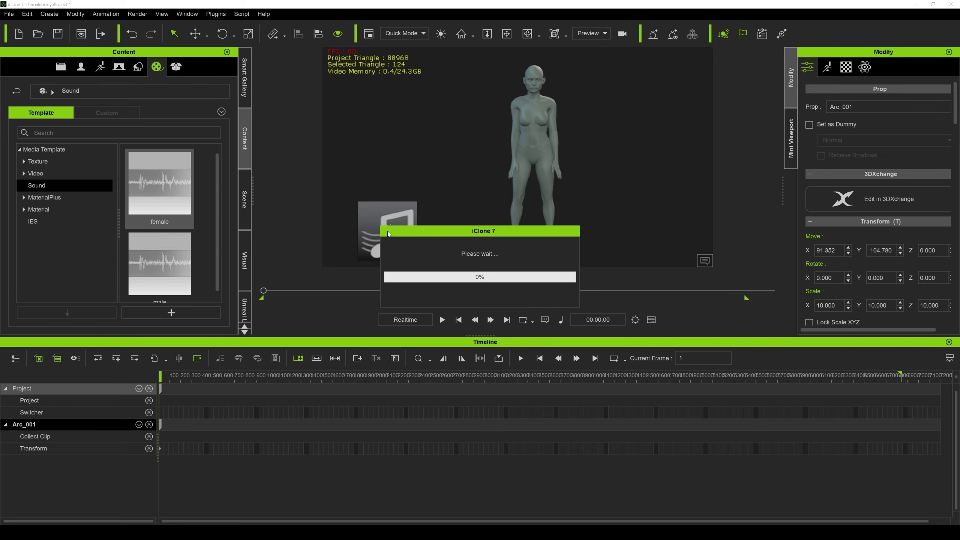
left_click(442, 321)
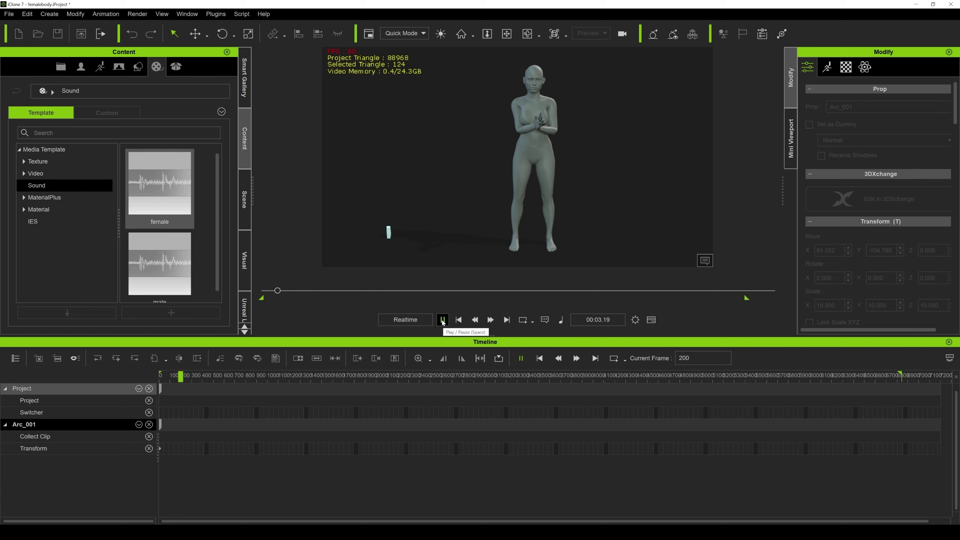
left_click(442, 320)
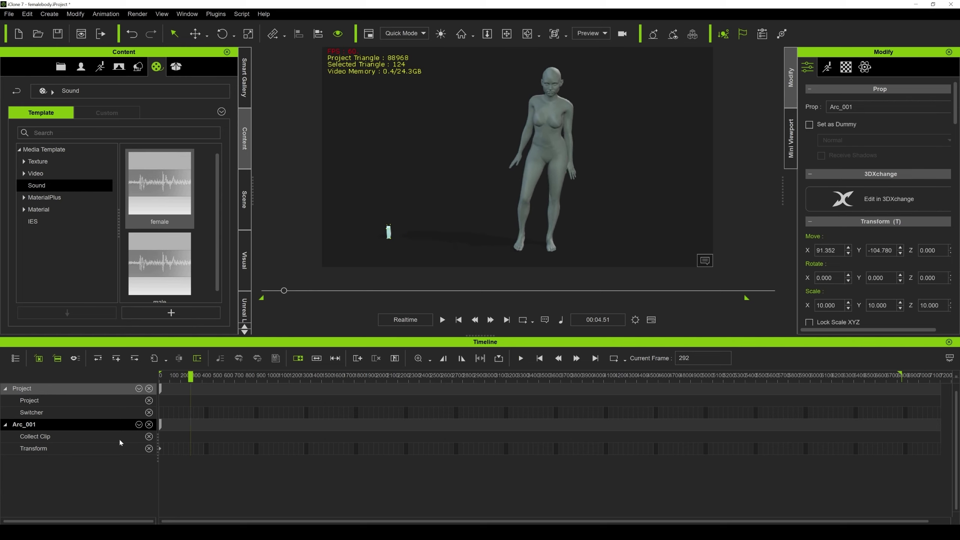
- Show the Sound track in the timeline and rewind to frame 1
left_click(139, 425)
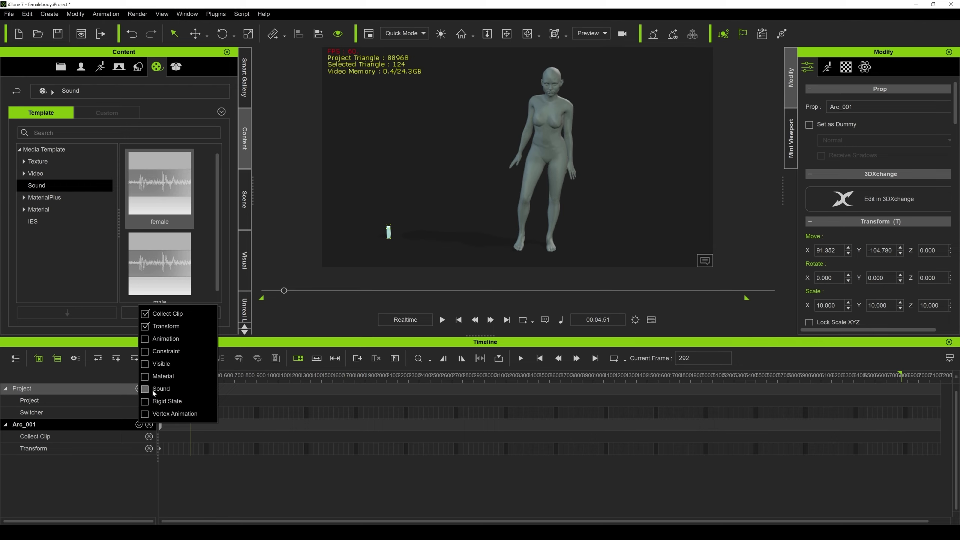
left_click(153, 391)
left_click(218, 491)
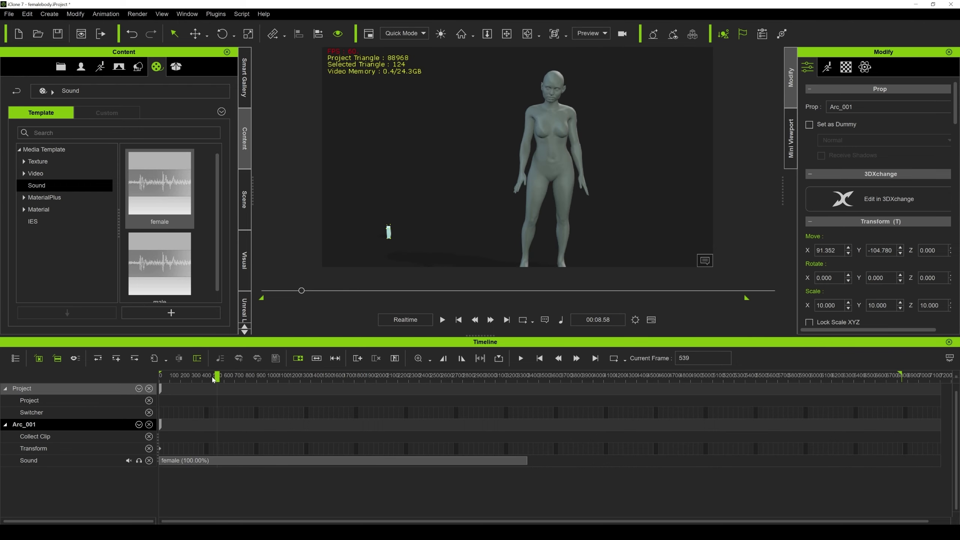
left_click_drag(214, 379, 140, 375)
- Select the project instead of the avatar and play back to check mocap-audio sync
left_click(529, 144)
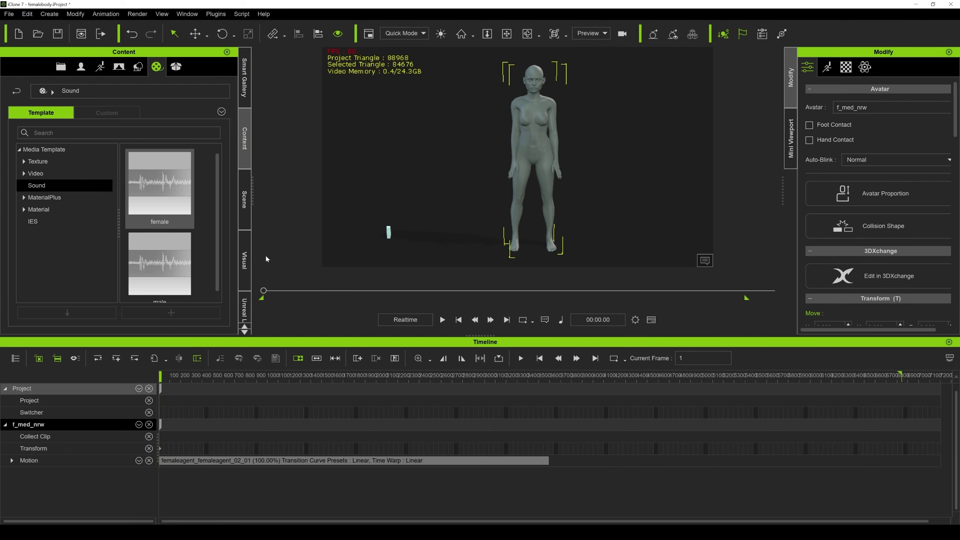
left_click(204, 473)
scroll(203, 468, "up", 5)
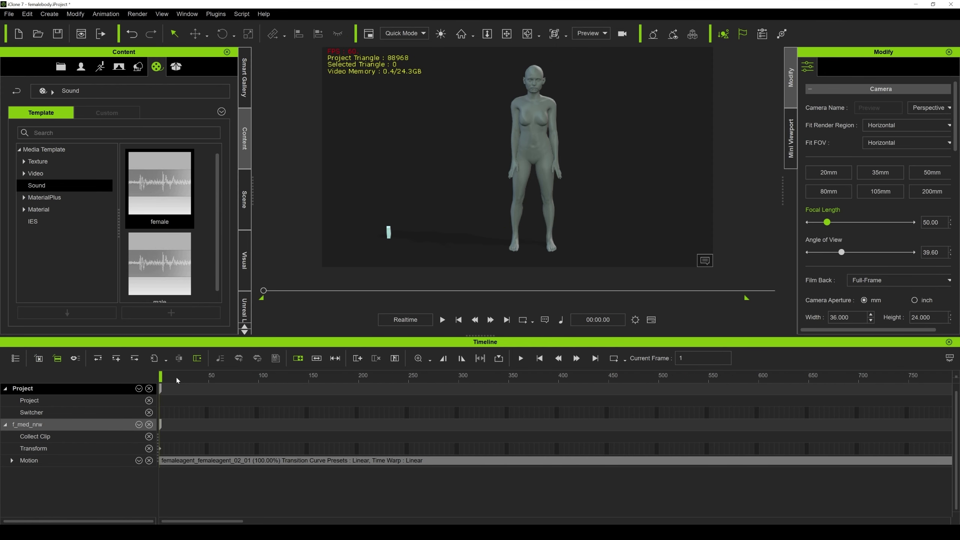
left_click(442, 319)
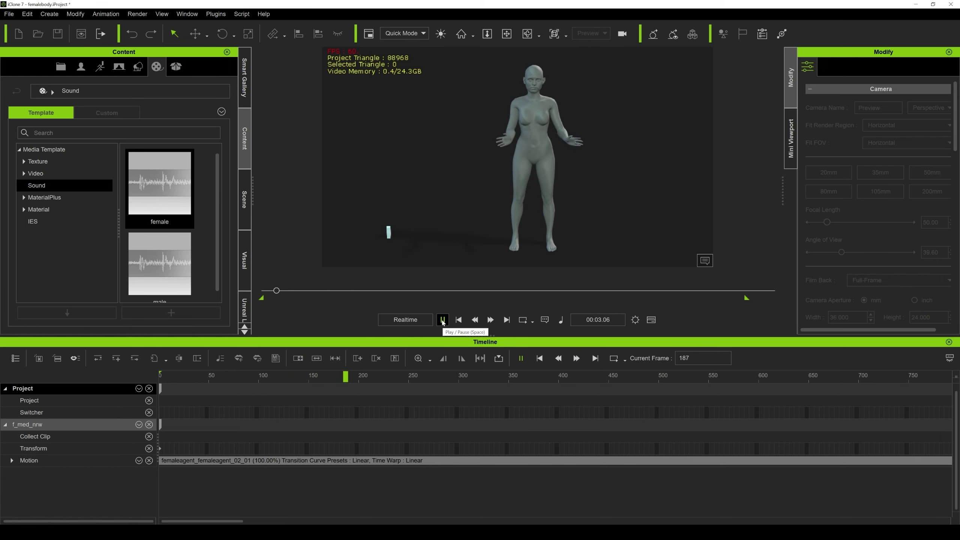
left_click(442, 319)
- Shift the femaleagent motion clip later and replay from about frame 205 to check sync
left_click_drag(266, 462, 280, 464)
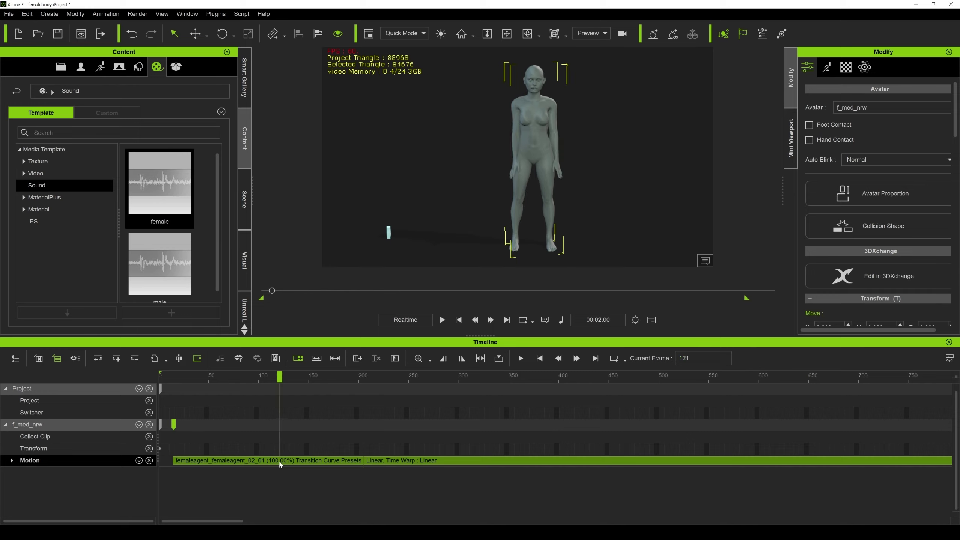
left_click_drag(285, 377, 371, 388)
left_click_drag(331, 462, 420, 462)
left_click(436, 376)
left_click(343, 376)
key("space")
left_click(454, 462)
left_click(365, 375)
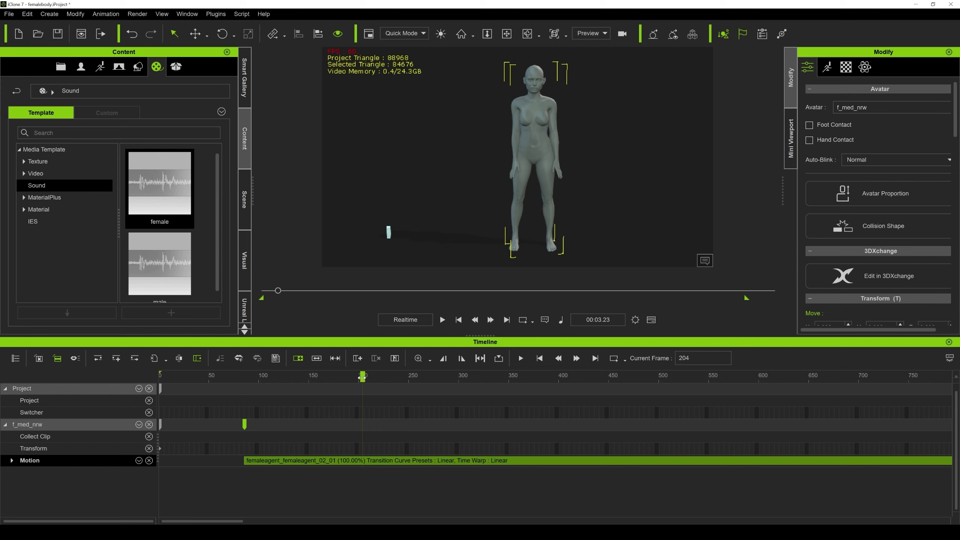
key("space")
- Nudge the motion clip slightly earlier and replay from about frame 200 to check sync
key("space")
left_click_drag(422, 460, 408, 460)
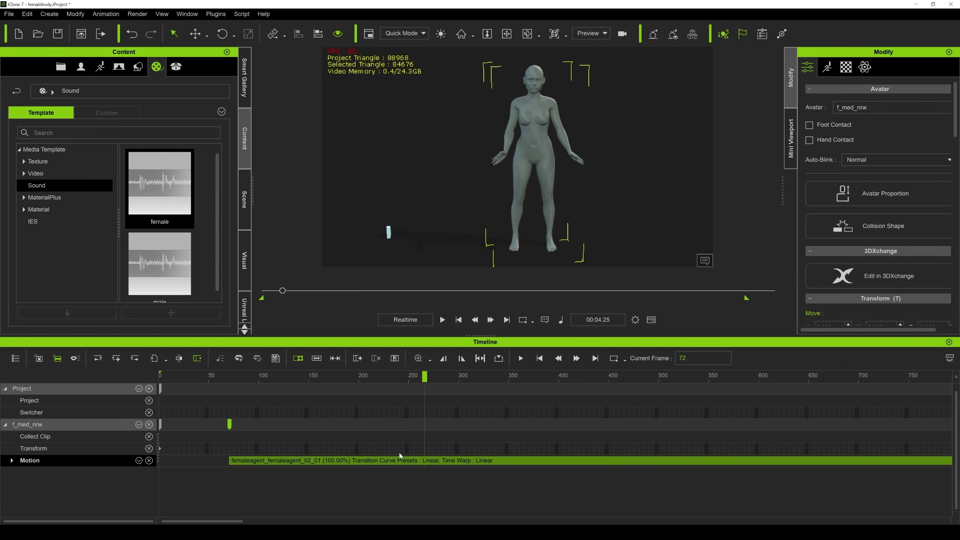
left_click(372, 377)
key("space")
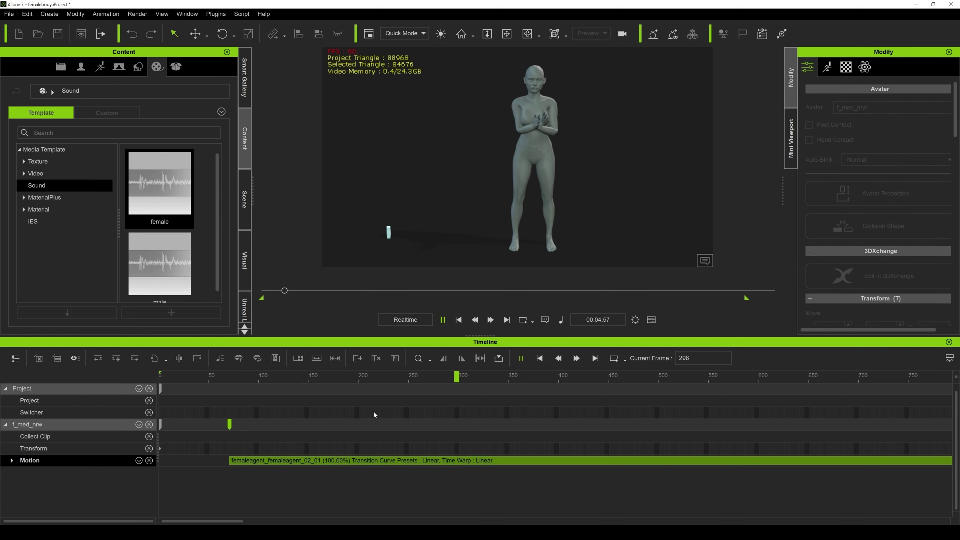
key("space")
left_click(357, 378)
key("space")
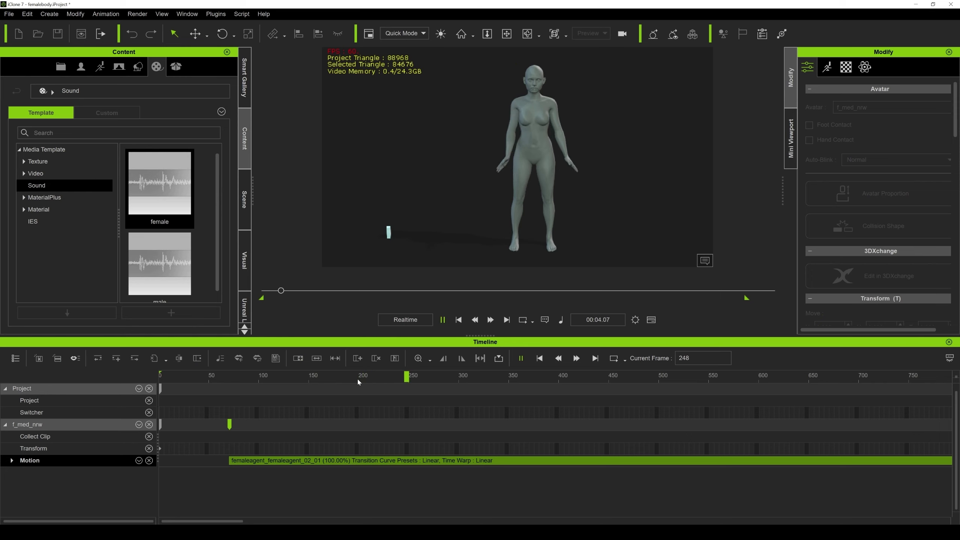
- Extend the motion clip's start earlier, rewind to frame 1, zoom the timeline out and replay
key("space")
left_click_drag(229, 460, 178, 460)
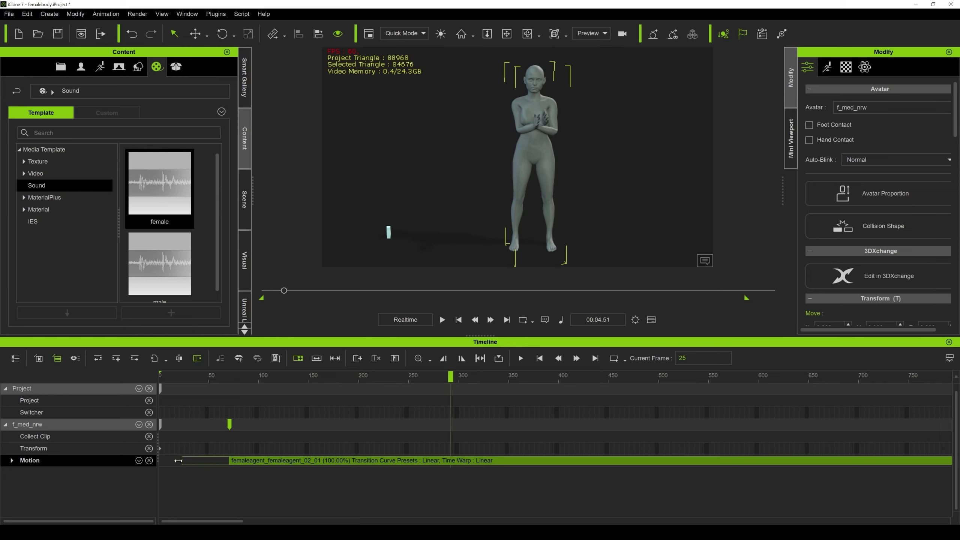
left_click_drag(185, 378, 50, 387)
key("space")
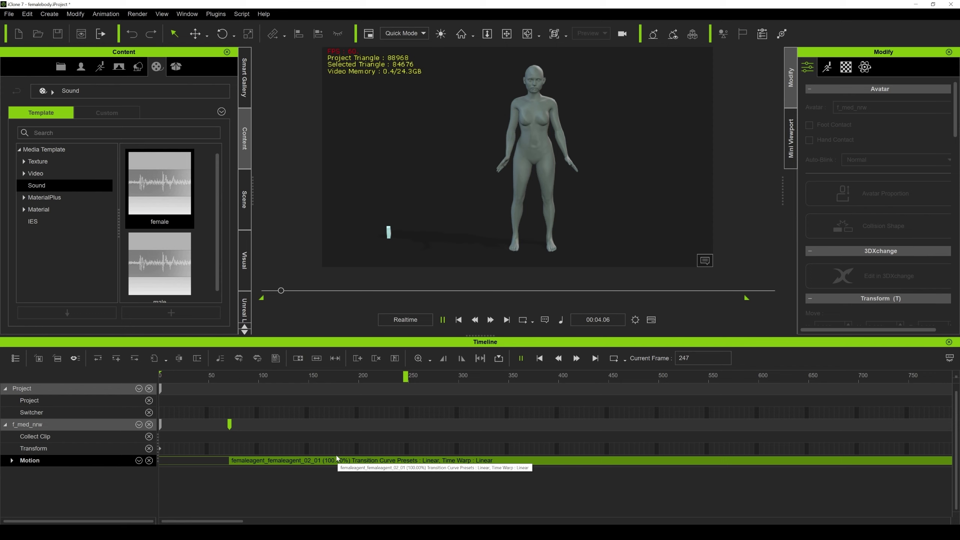
key("space")
scroll(523, 421, "down", 3)
scroll(522, 417, "down", 4)
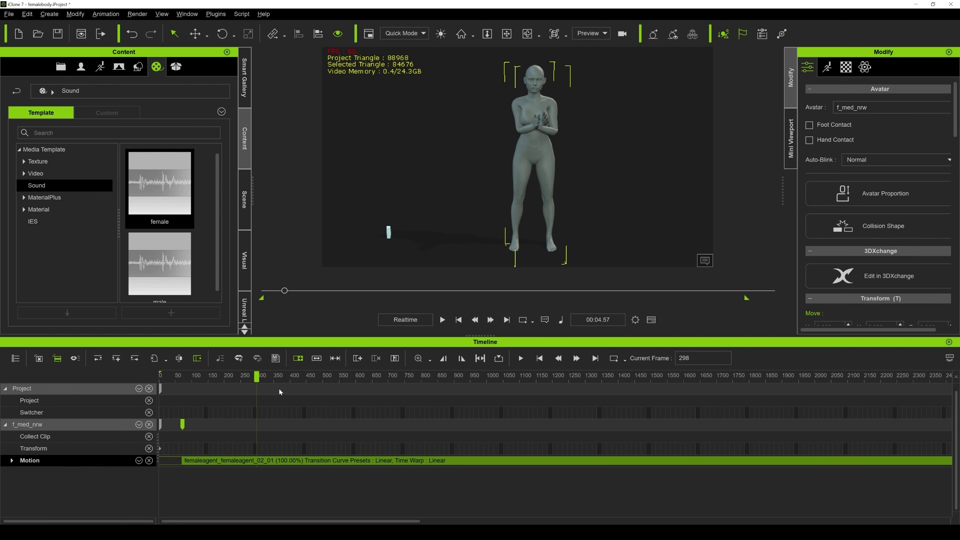
key("space")
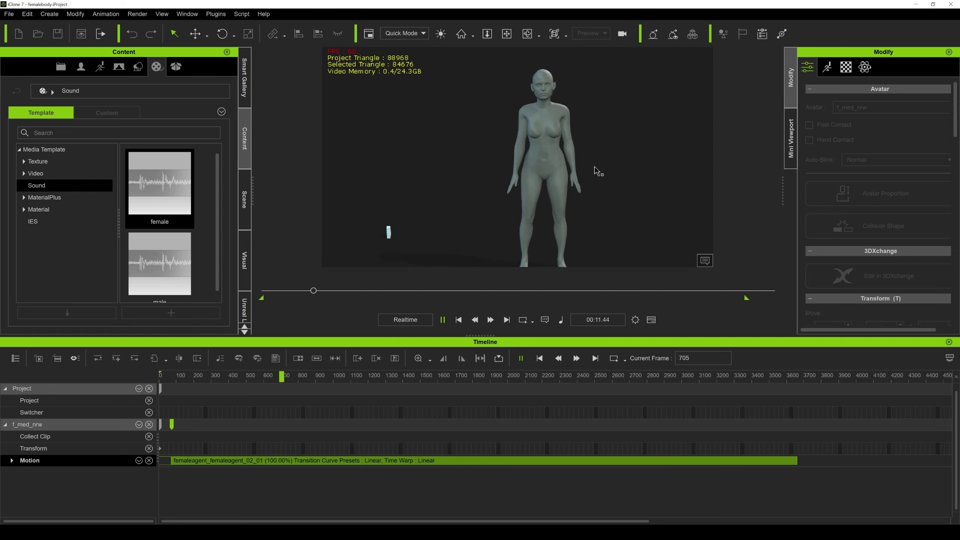
- Pause the mocap preview, resume until frame 1339, then rewind the playhead to frame 1
left_click(566, 87)
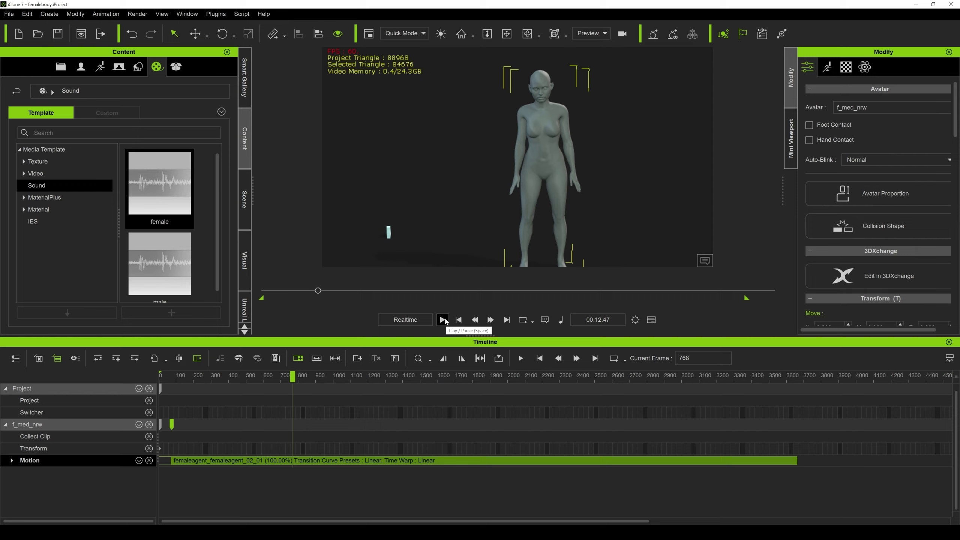
left_click(444, 320)
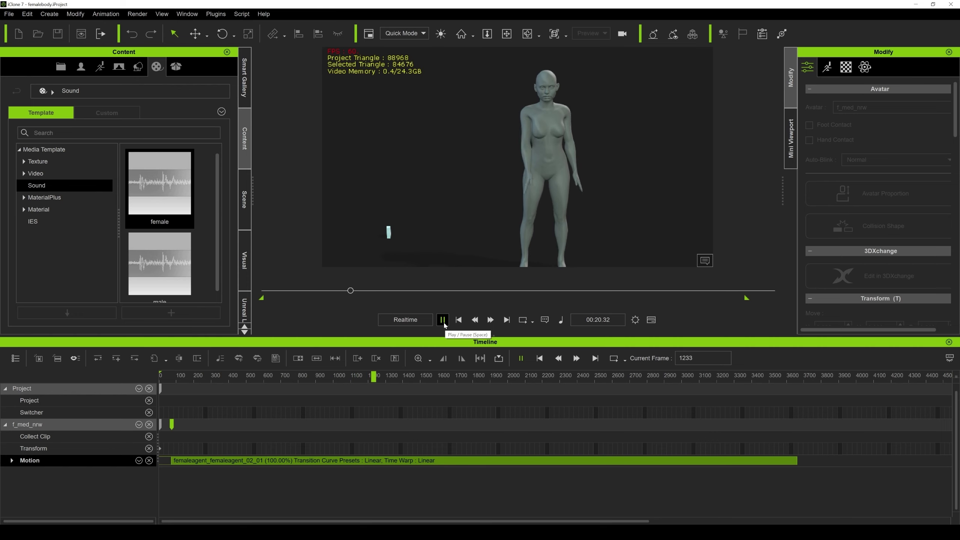
left_click(444, 324)
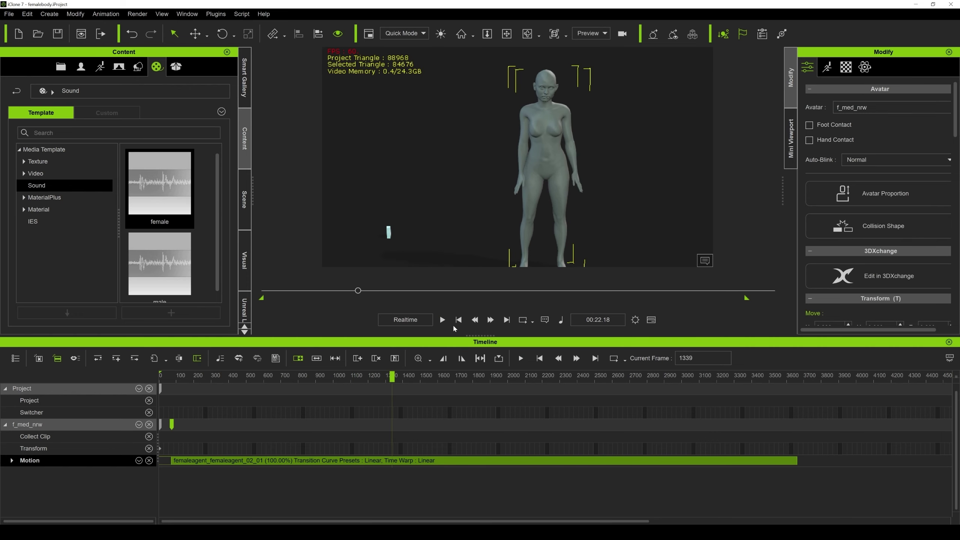
left_click_drag(392, 376, 138, 377)
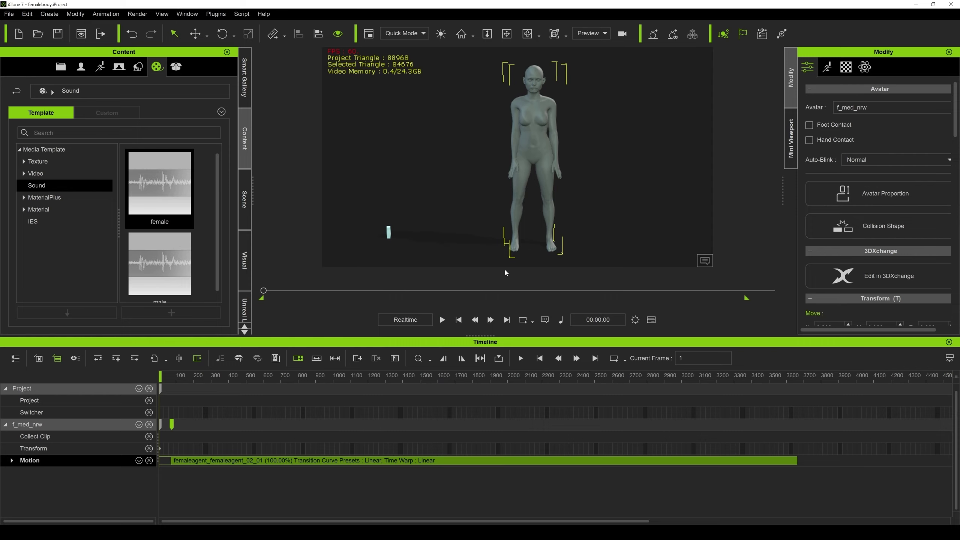
- Frame the f_med_nrw avatar in the viewport and switch the Modify panel to Motion
scroll(518, 144, "up", 5)
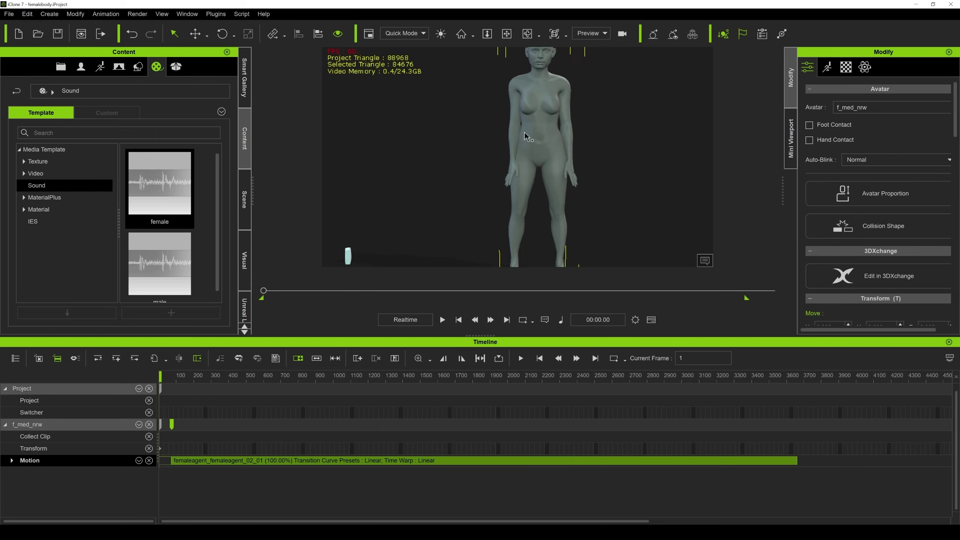
middle_click_drag(529, 133, 515, 111)
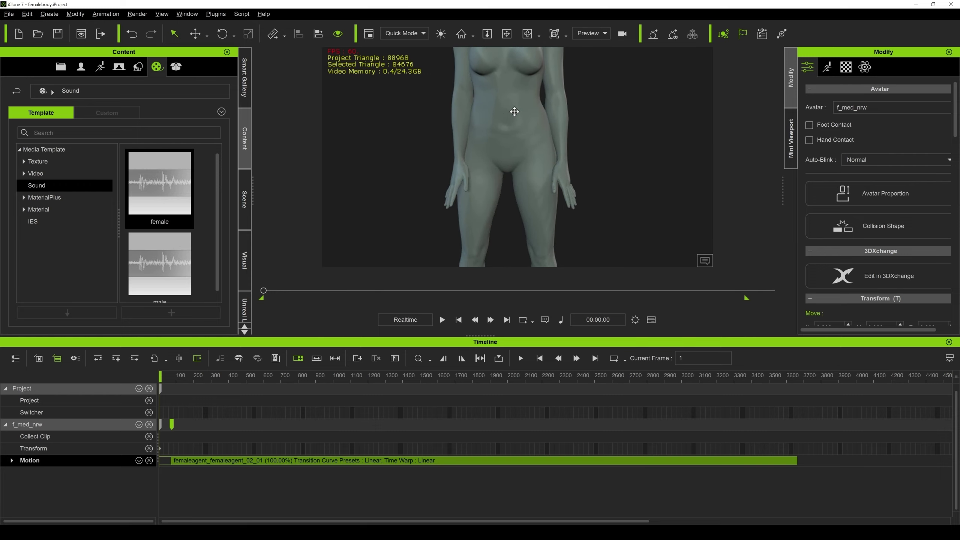
mouse_move(514, 111)
right_mouse_down()
mouse_move(360, 242)
mouse_move(473, 171)
mouse_move(523, 123)
right_mouse_up()
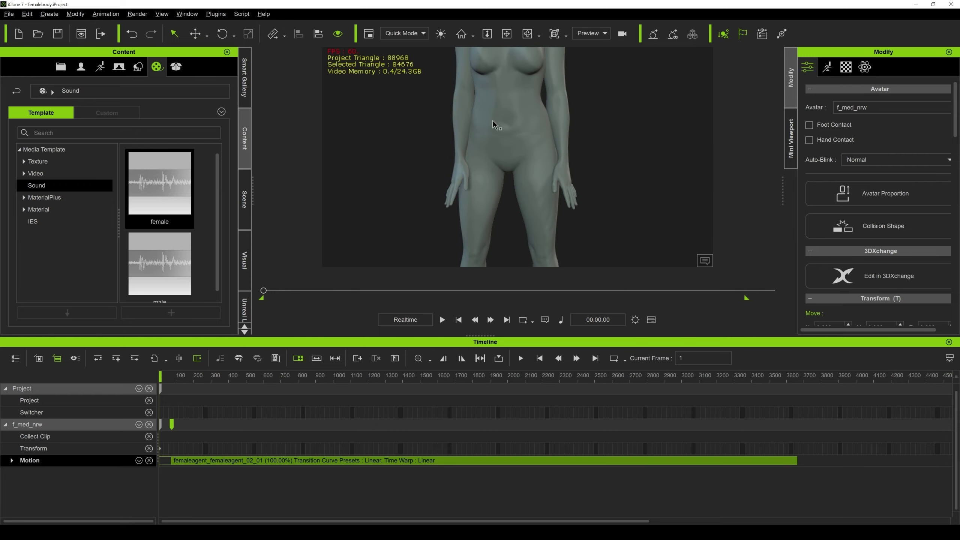
scroll(495, 125, "down", 5)
mouse_move(547, 130)
middle_mouse_down()
mouse_move(548, 107)
mouse_move(556, 142)
middle_mouse_up()
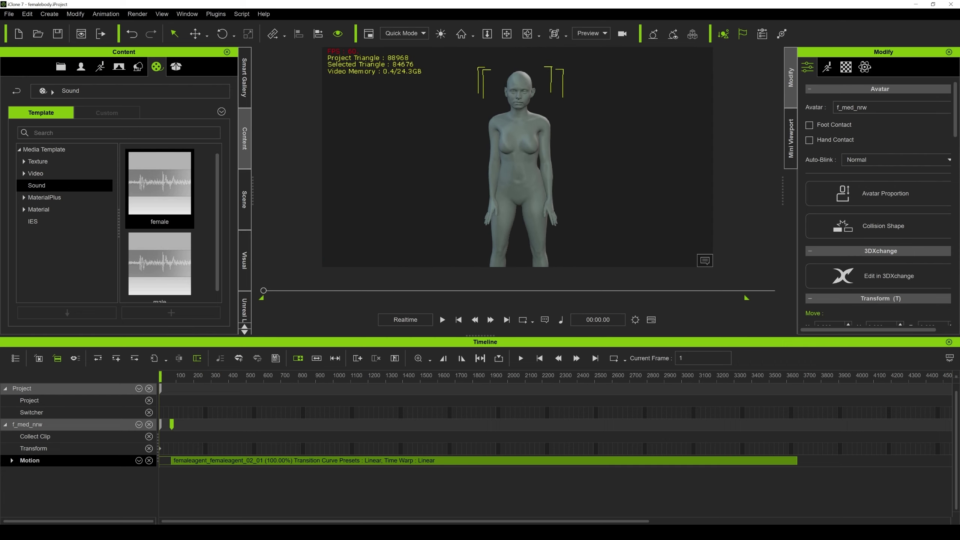
left_click(826, 67)
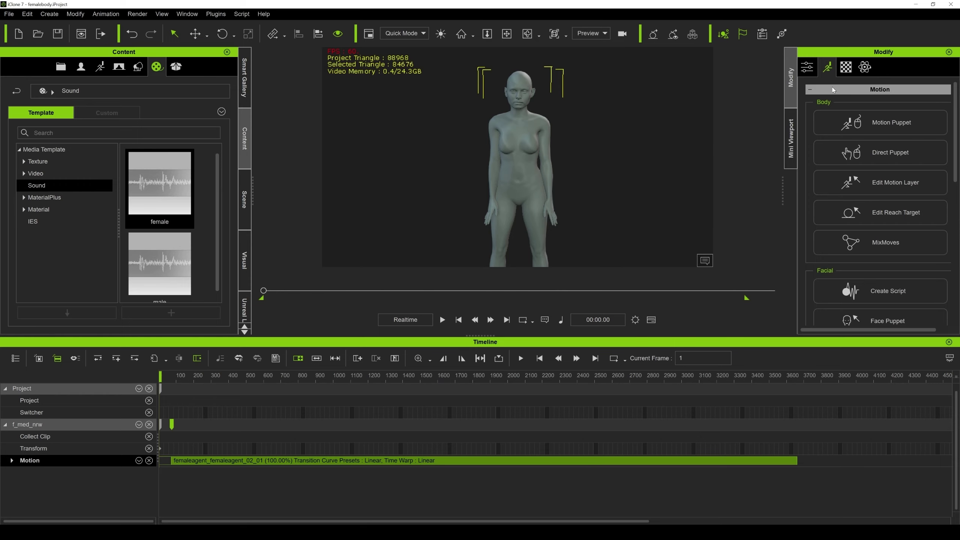
- Open the Edit Motion Layer window and move it beside the viewport
scroll(957, 165, "down", 1)
left_click(895, 160)
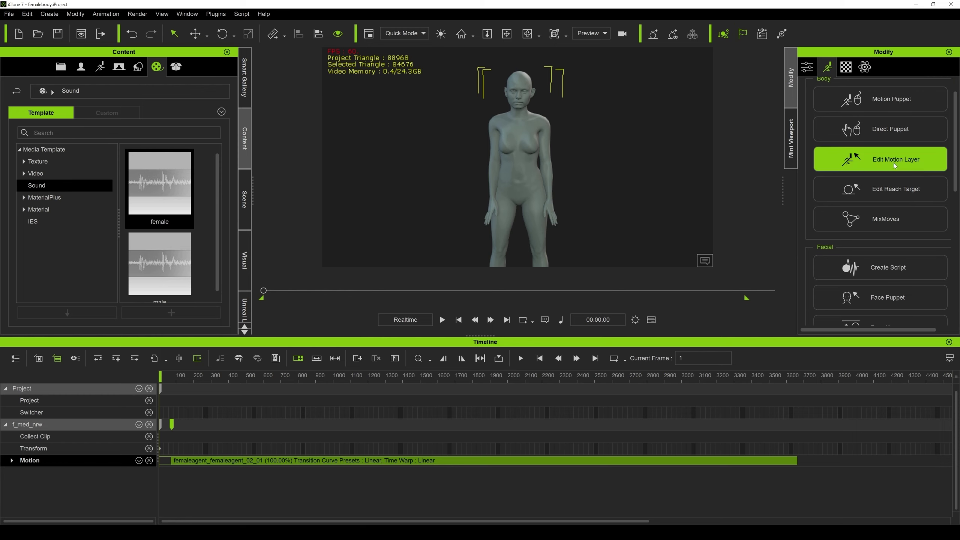
left_click_drag(488, 124, 877, 130)
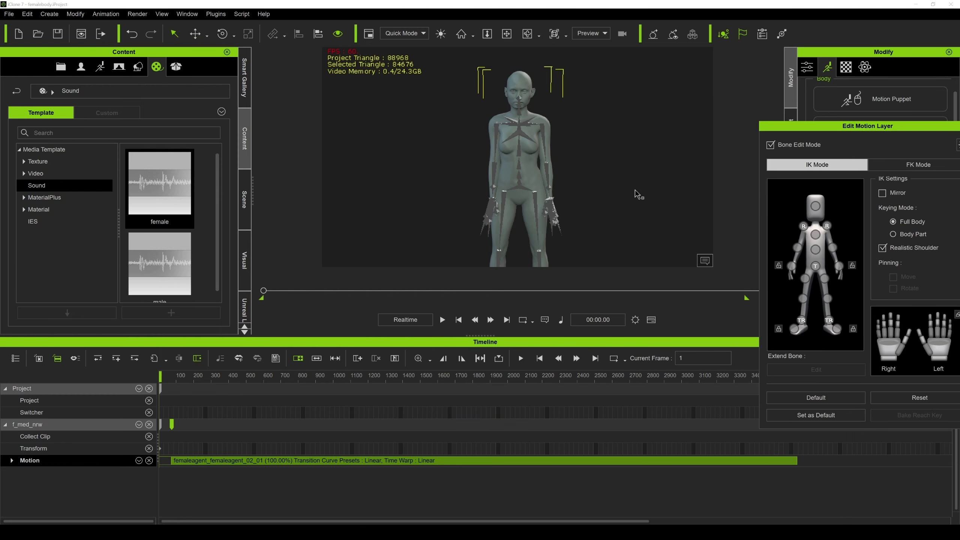
- Expand Motion > Motion Layer into body-part rows and set the playhead to frame 72
left_click(11, 460)
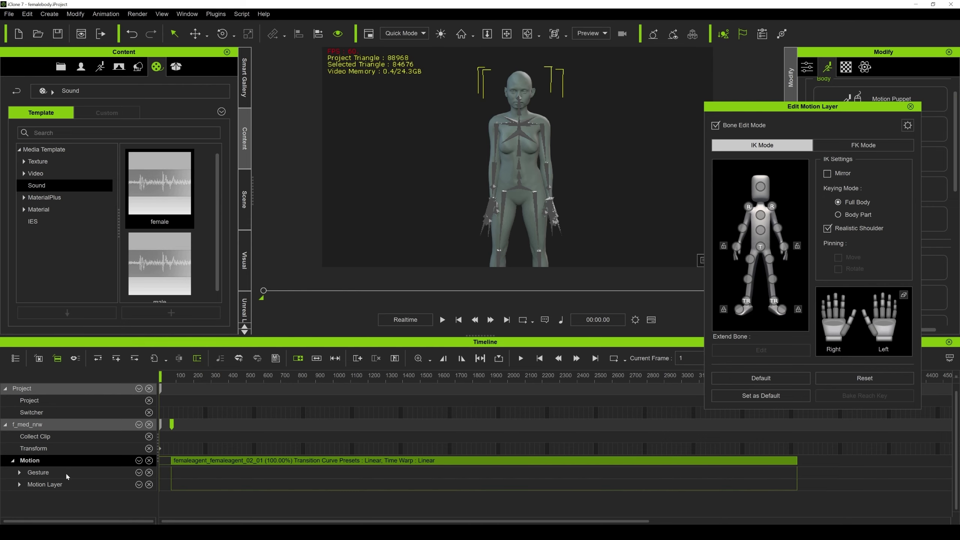
left_click(19, 484)
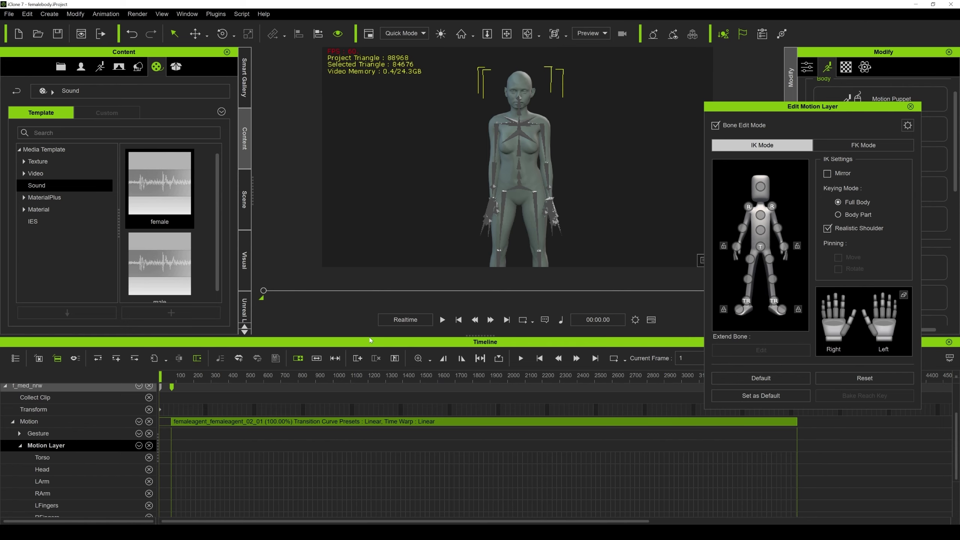
left_click(165, 400)
scroll(144, 389, "down", 1)
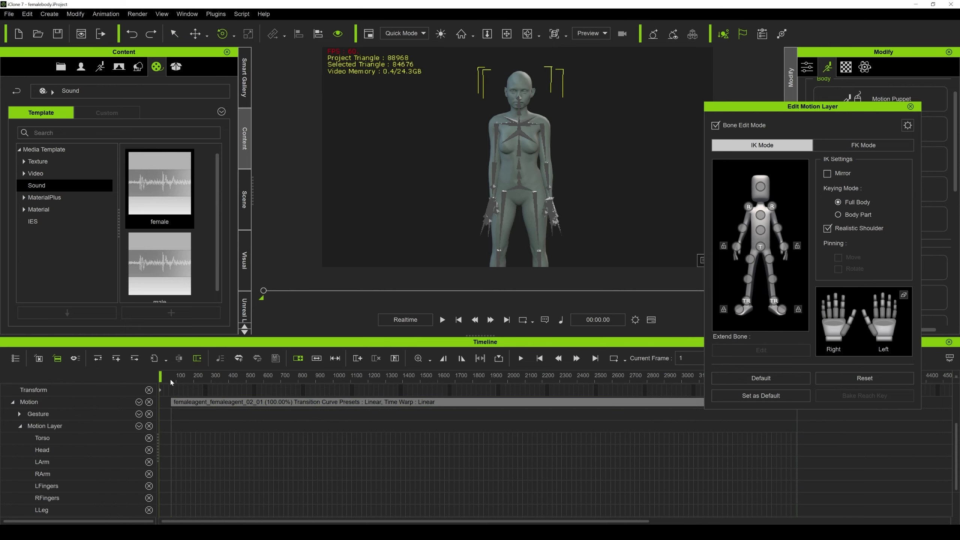
left_click_drag(164, 379, 167, 378)
left_click_drag(172, 380, 171, 381)
- Rotate the right shoulder outward at frame 72, then select the left shoulder and scrub forward
left_click(748, 206)
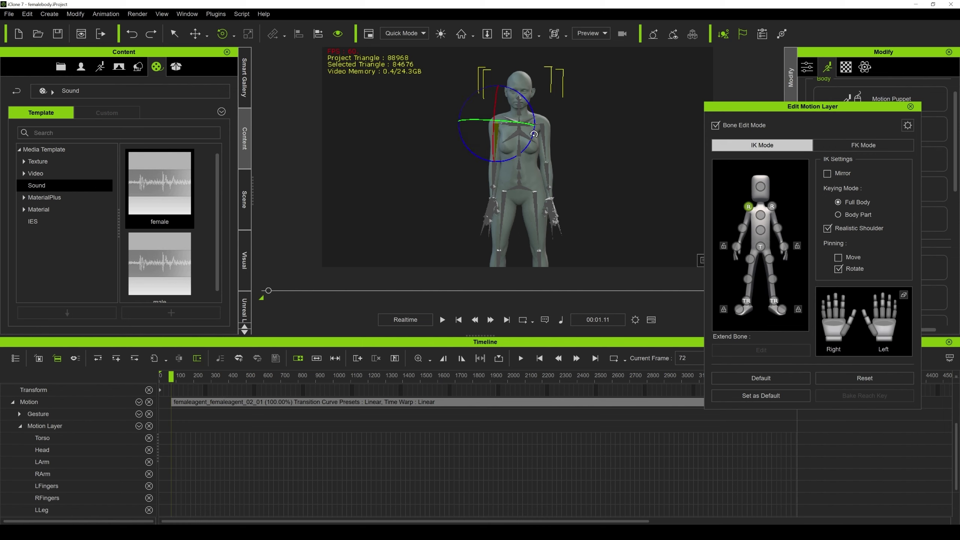
left_click_drag(534, 134, 529, 108)
left_click_drag(530, 111, 578, 110)
left_click(771, 206)
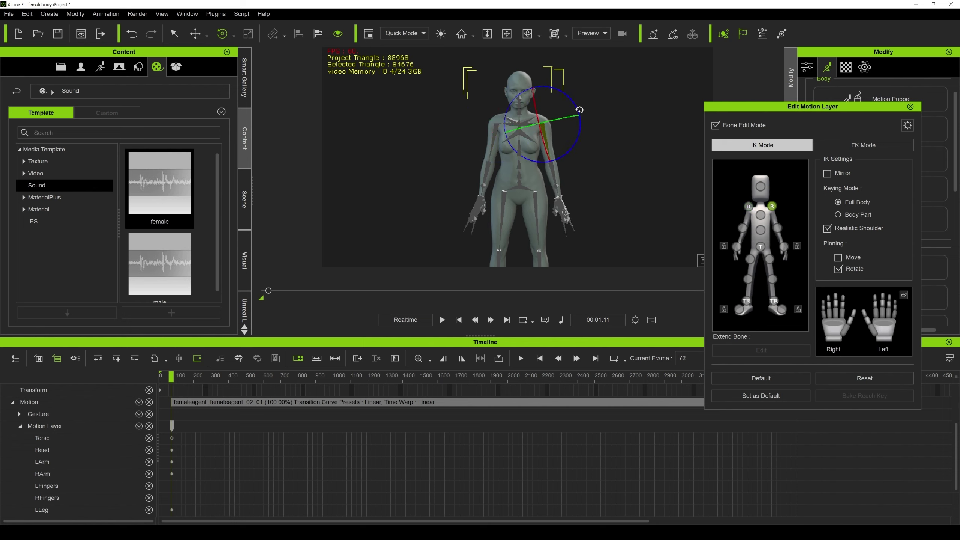
left_click_drag(172, 375, 254, 385)
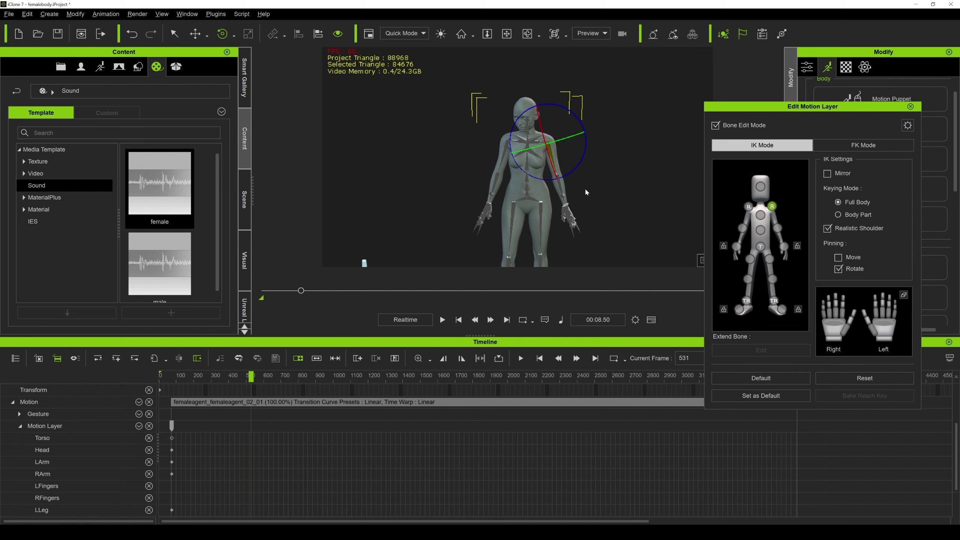
- Scrub between frames 124 and 611 to review the outward arm offset
right_click_drag(586, 192, 613, 171)
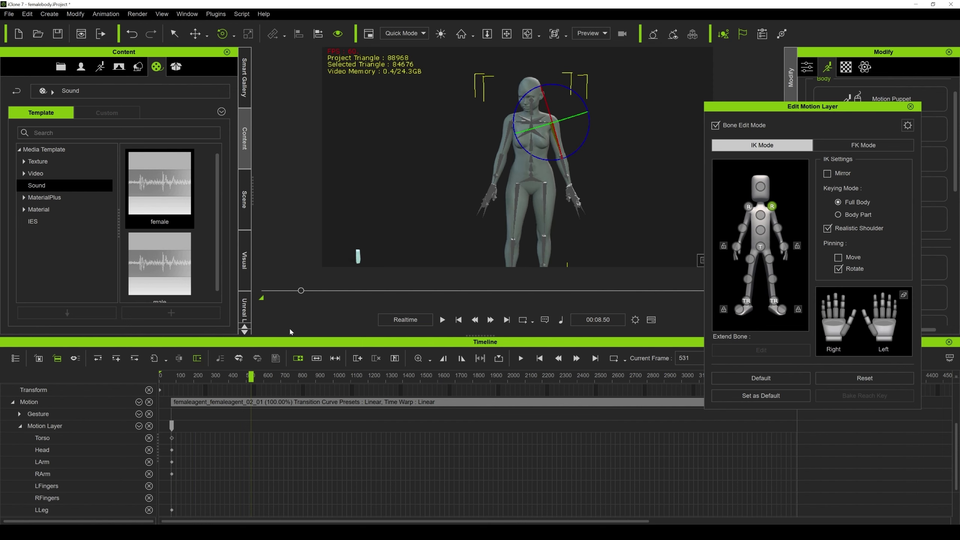
left_click_drag(251, 375, 299, 381)
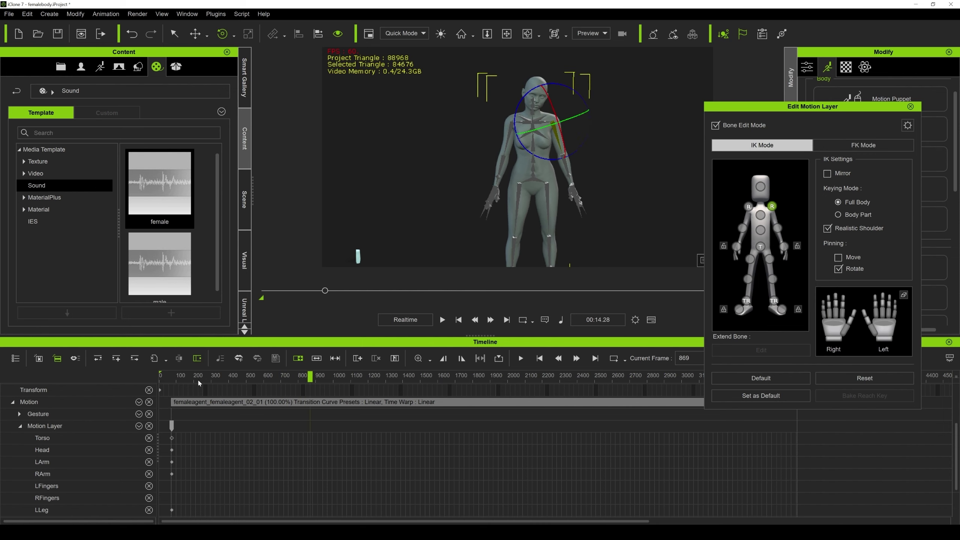
left_click_drag(305, 381, 179, 392)
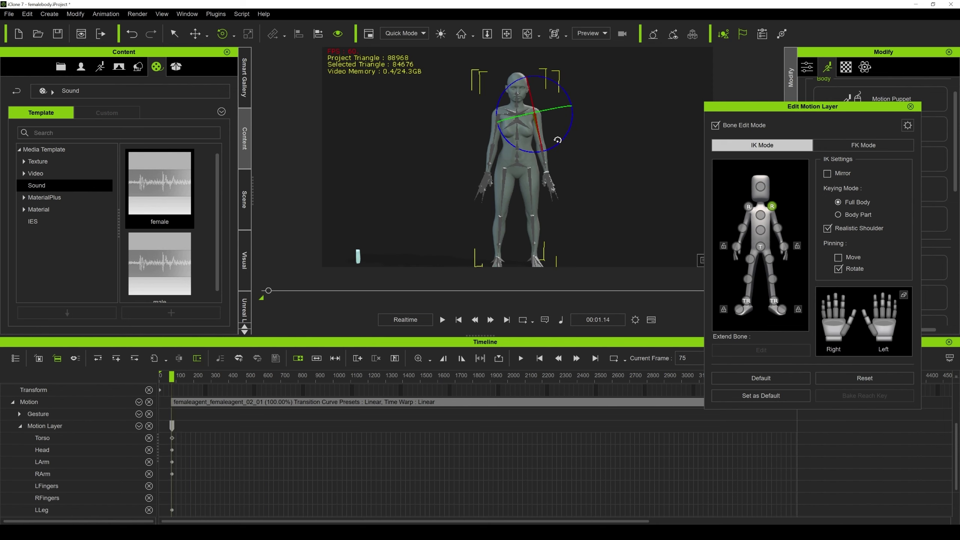
left_click_drag(174, 376, 361, 387)
- View the arm from the side and front while scrubbing through frames 1457, 1856 and 2702
right_click_drag(630, 133, 491, 265)
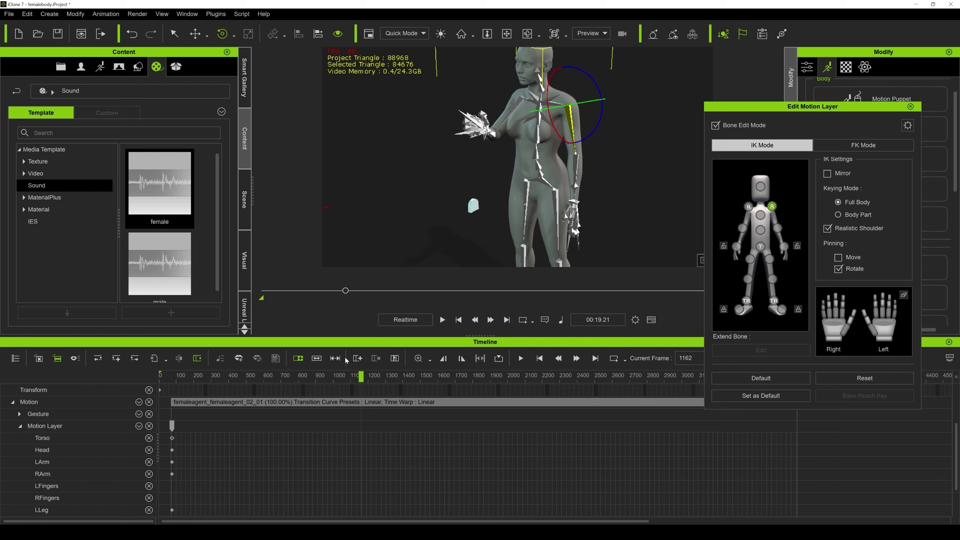
scroll(487, 416, "down", 10)
scroll(215, 398, "up", 10)
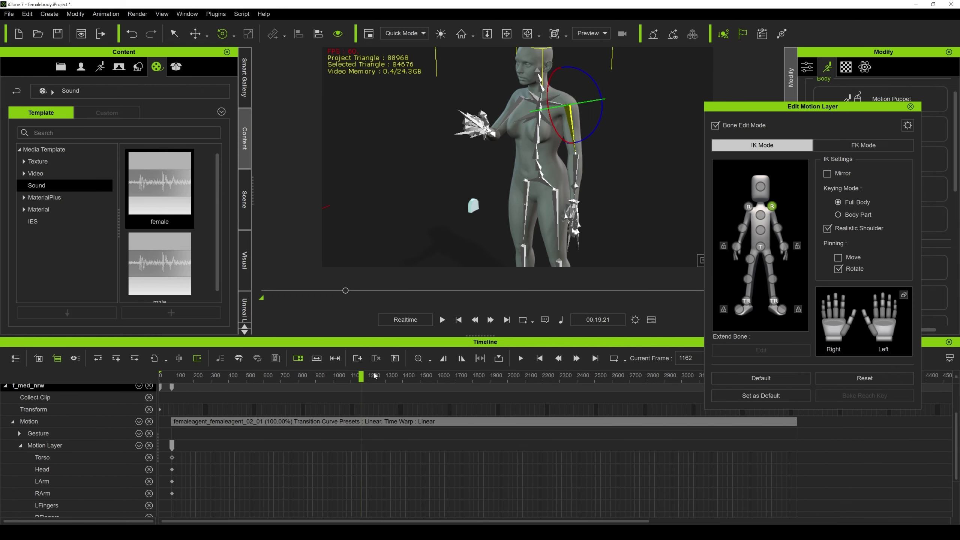
left_click_drag(365, 376, 482, 393)
right_click_drag(590, 164, 661, 161)
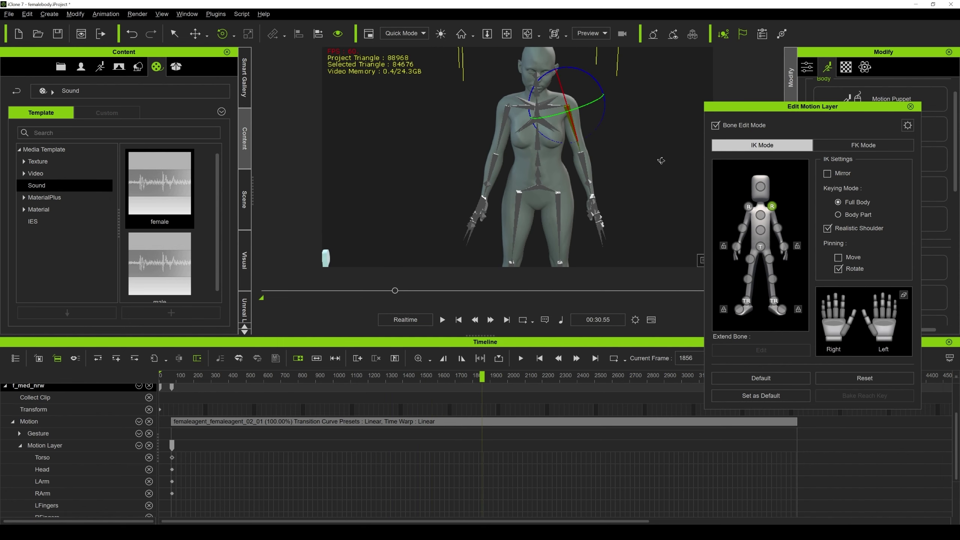
left_click_drag(491, 377, 703, 384)
scroll(646, 397, "down", 2)
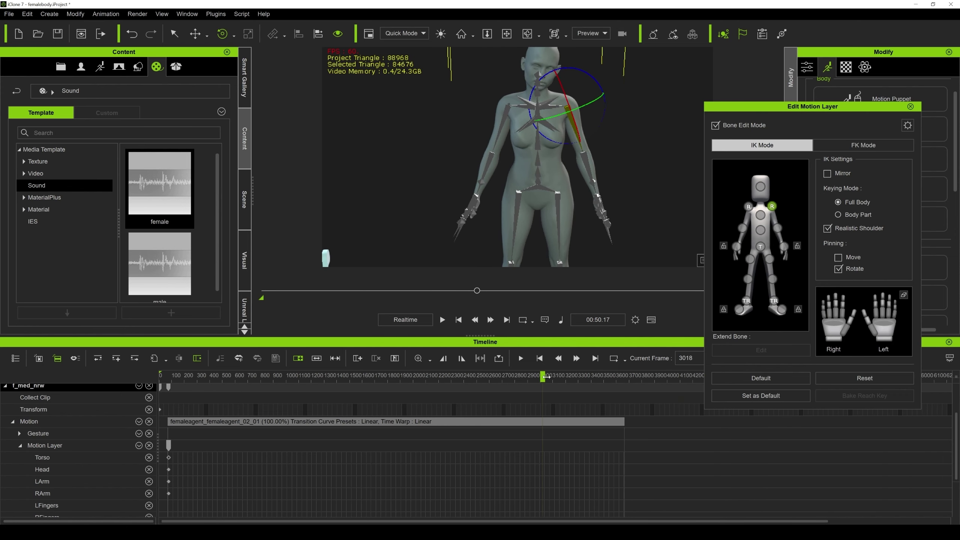